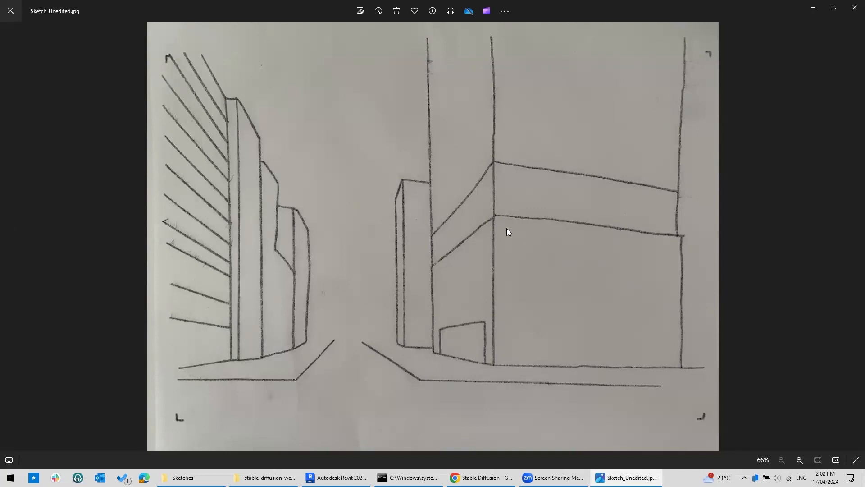
Crop the street sketch to 1802 x 1197, trimming away the paper margins.
click(360, 11)
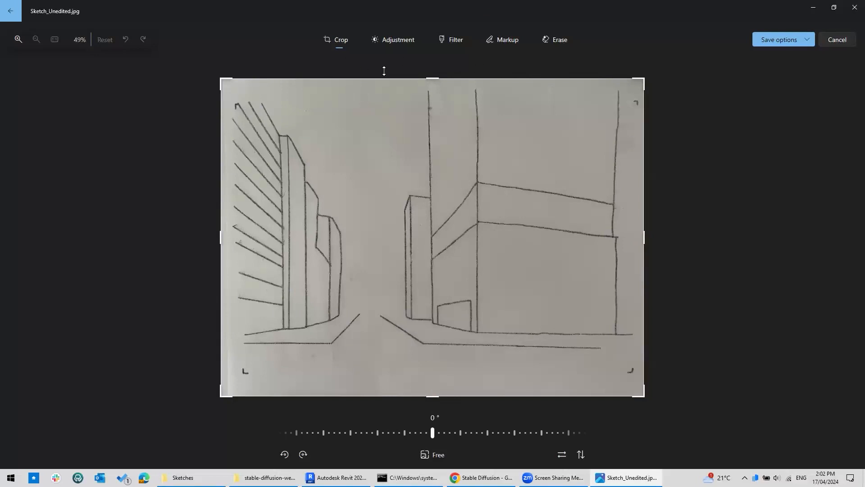
drag(222, 81, 238, 106)
drag(643, 374, 630, 348)
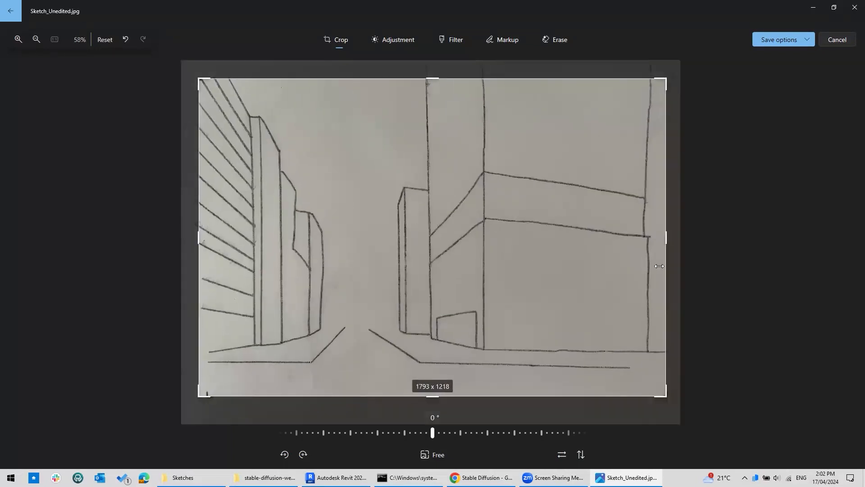
mouse_move(666, 239)
mouse_down()
mouse_move(659, 239)
mouse_move(669, 239)
mouse_up()
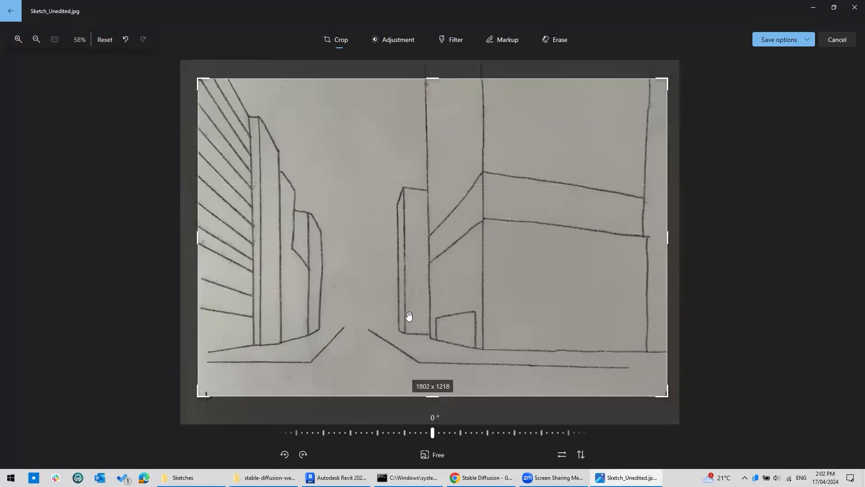
drag(435, 396, 472, 391)
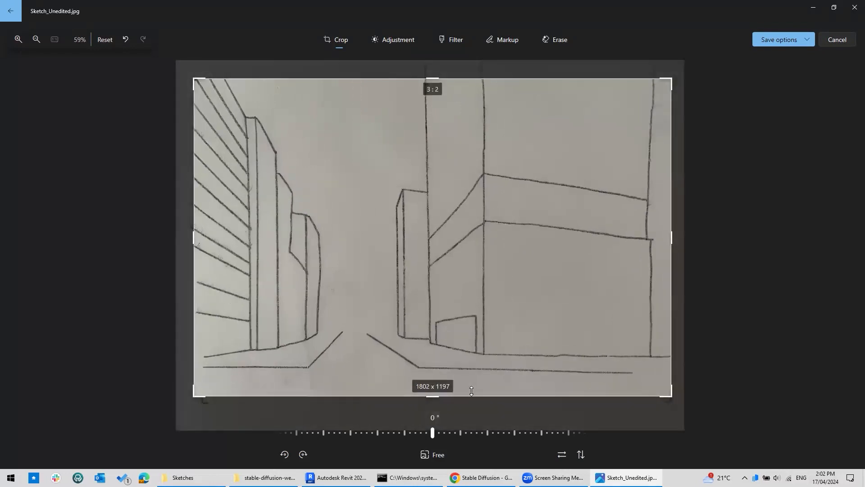
click(391, 40)
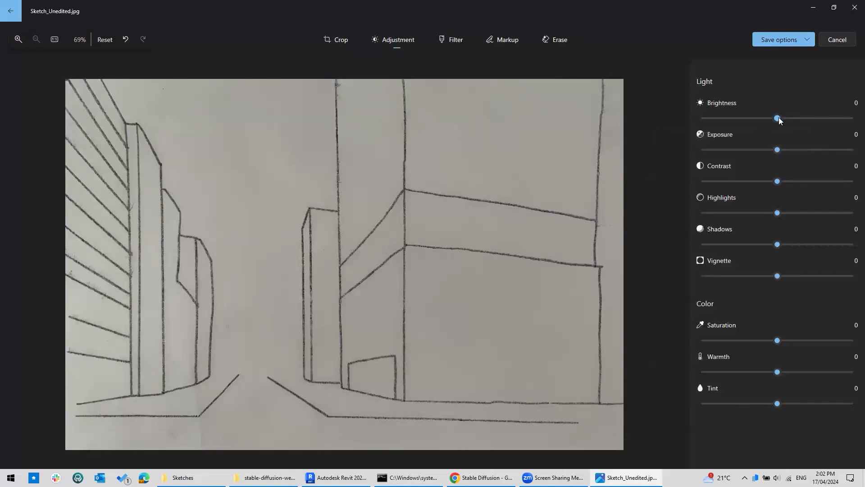
Whiten the sketch with brightness 100, saturation -100, contrast -51 and shadows -62.
drag(778, 118, 853, 118)
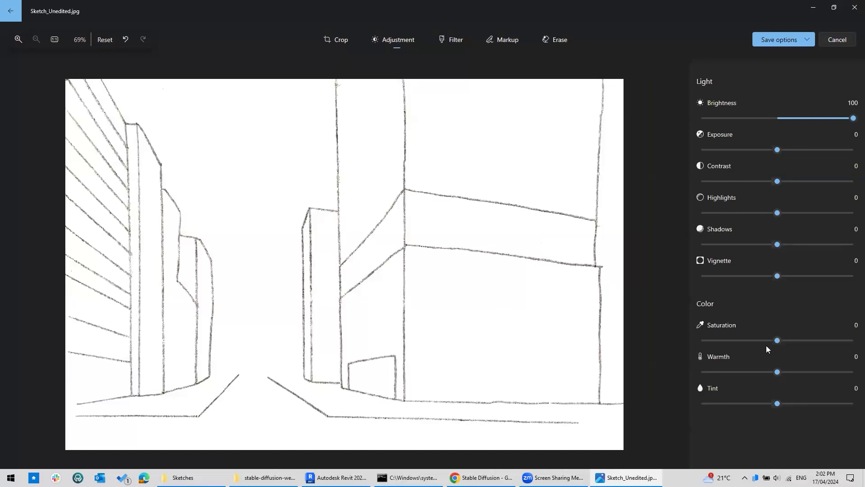
drag(778, 340, 696, 342)
drag(779, 180, 738, 182)
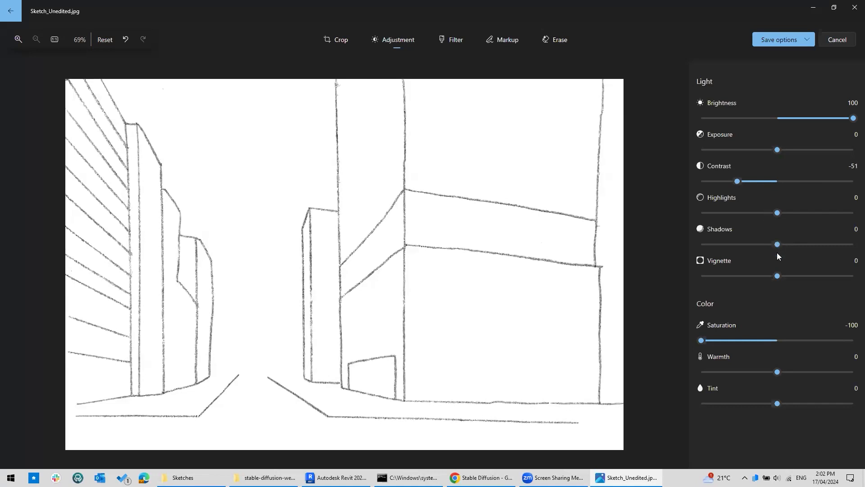
drag(778, 244, 729, 244)
mouse_move(779, 215)
mouse_down()
mouse_move(756, 214)
mouse_move(805, 219)
mouse_move(781, 221)
mouse_up()
click(853, 11)
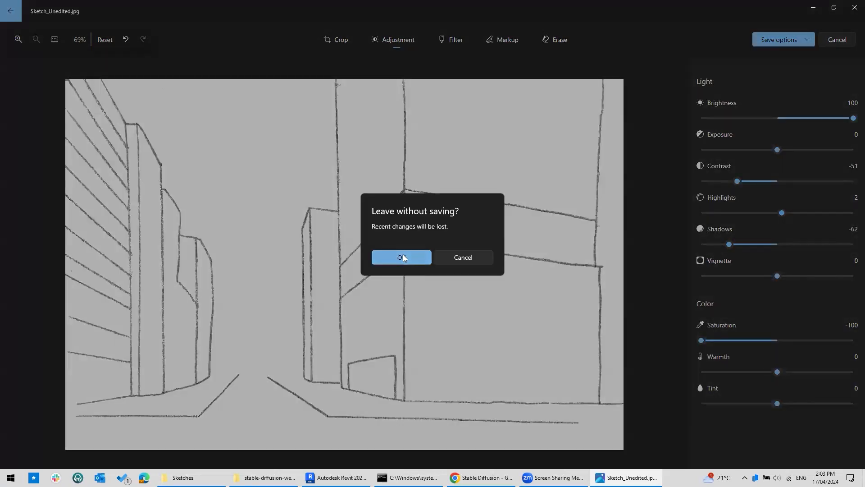
Discard the photo edits and bring the Stable Diffusion browser window forward.
click(400, 256)
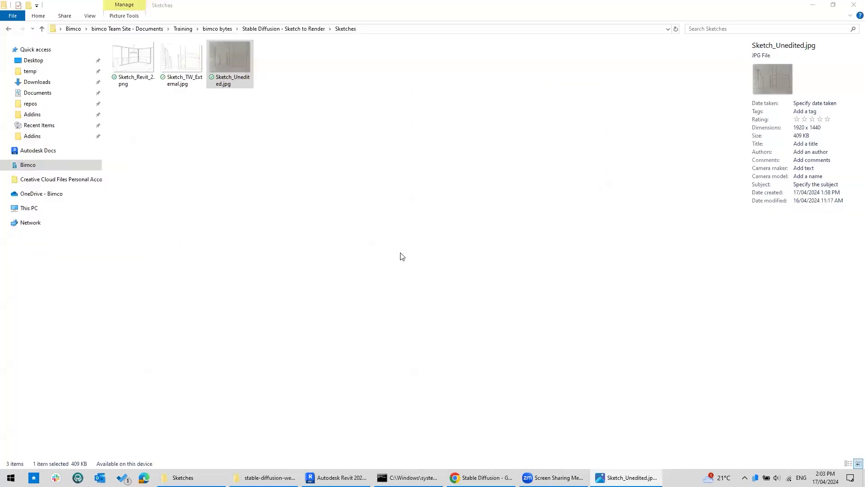
click(455, 477)
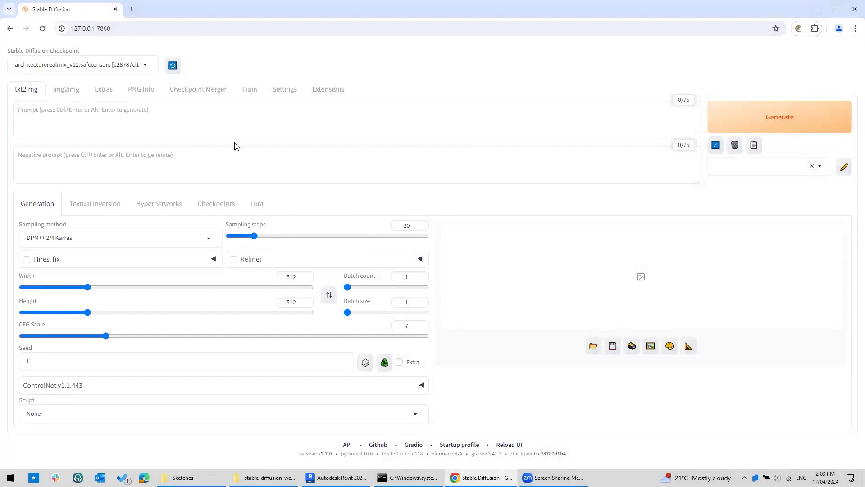
Load Sketch_TW_External.jpg into ControlNet Unit 0 and enable the unit.
click(57, 390)
scroll(62, 375, down, 5)
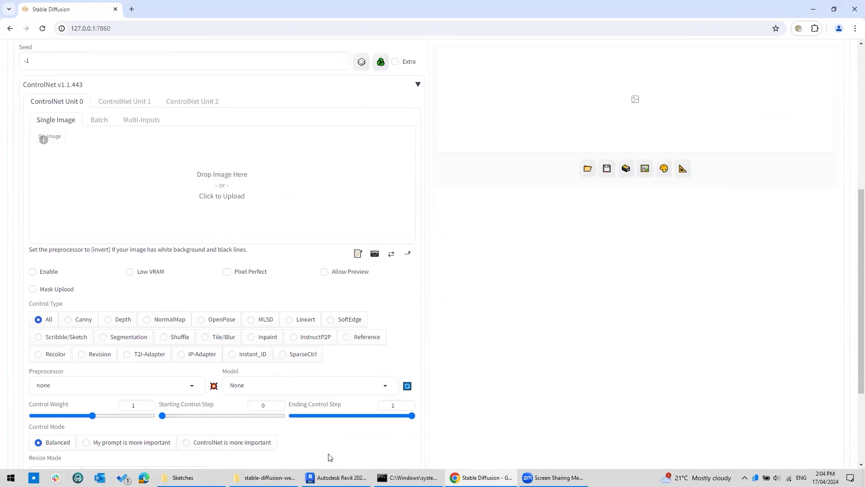
click(194, 477)
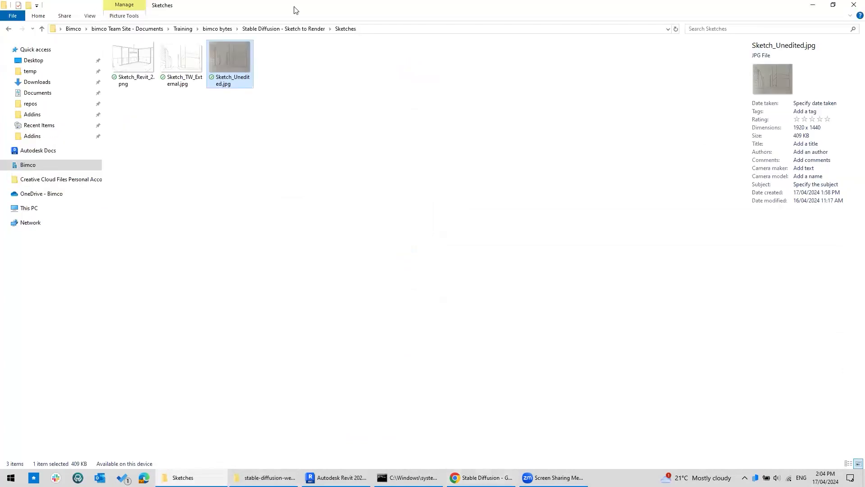
key(super+Down)
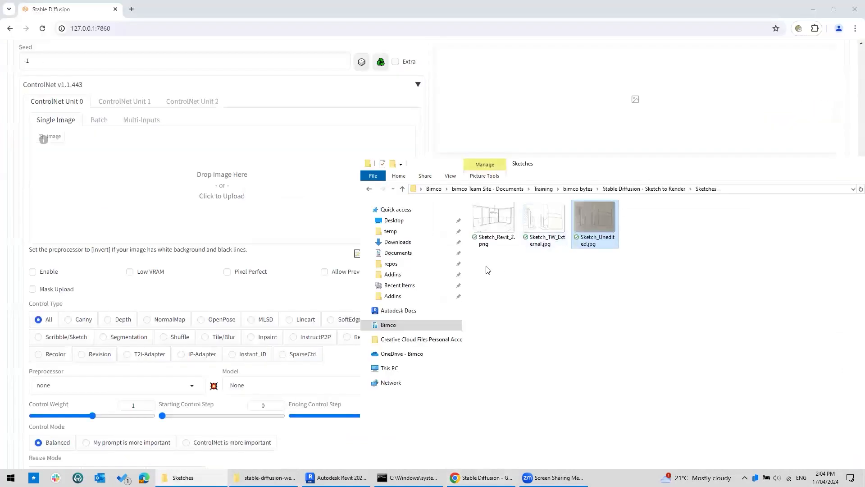
mouse_move(561, 226)
mouse_down()
mouse_move(271, 180)
mouse_move(216, 184)
mouse_up()
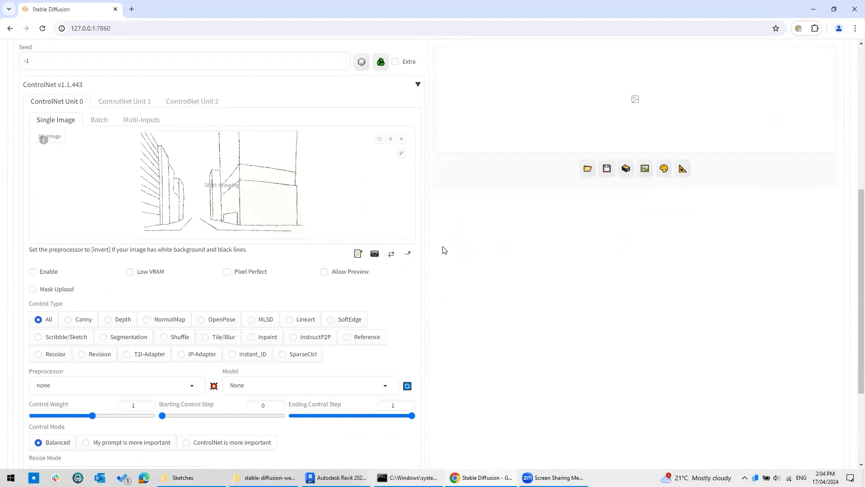
click(44, 276)
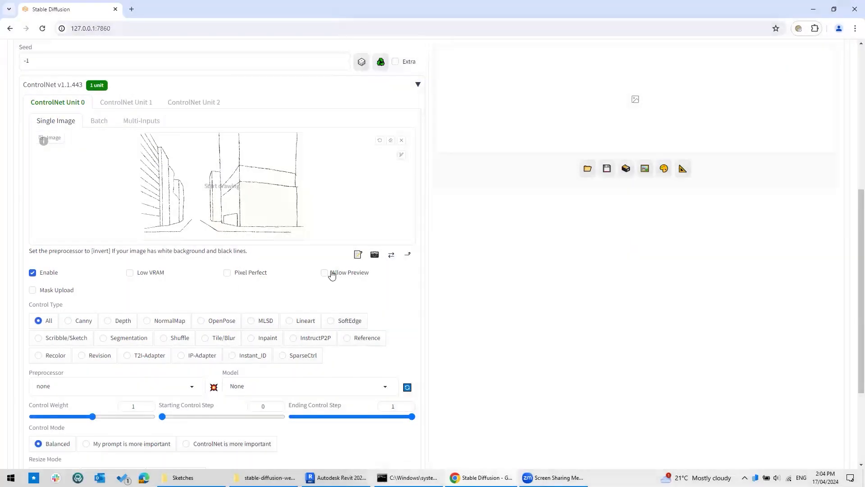
Turn on Allow Preview and set ControlNet to scribble_xdog with the control_sd15_scribble [fef5e48e] model.
click(325, 273)
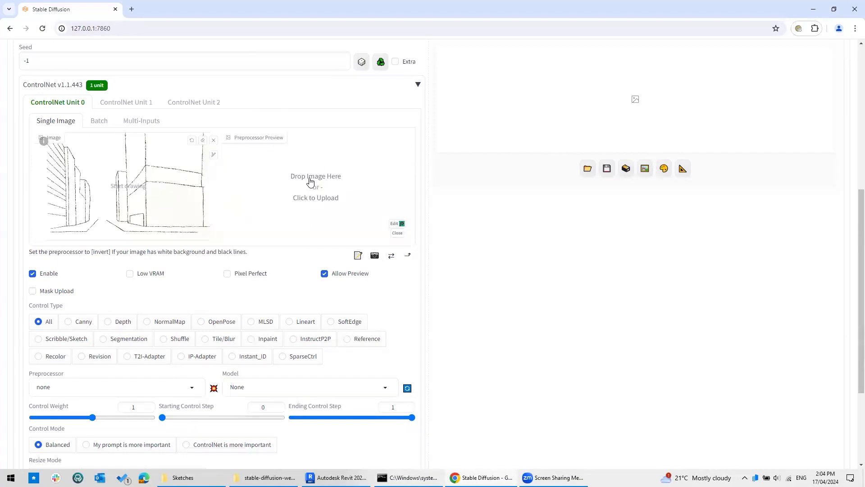
key(ctrl)
key(ctrl)
scroll(459, 238, down, 3)
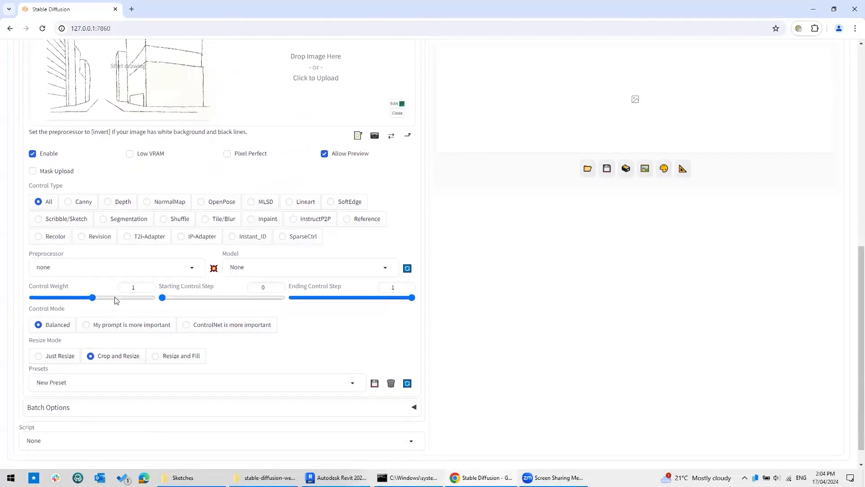
key(ctrl)
key(ctrl)
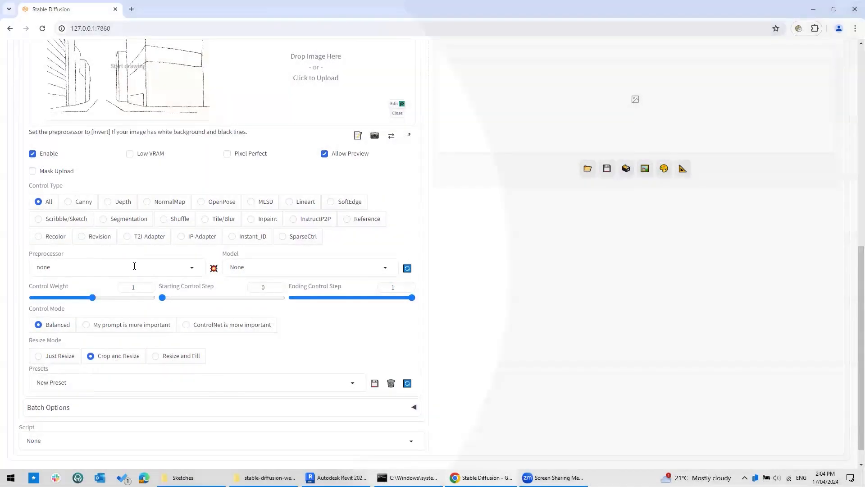
click(135, 267)
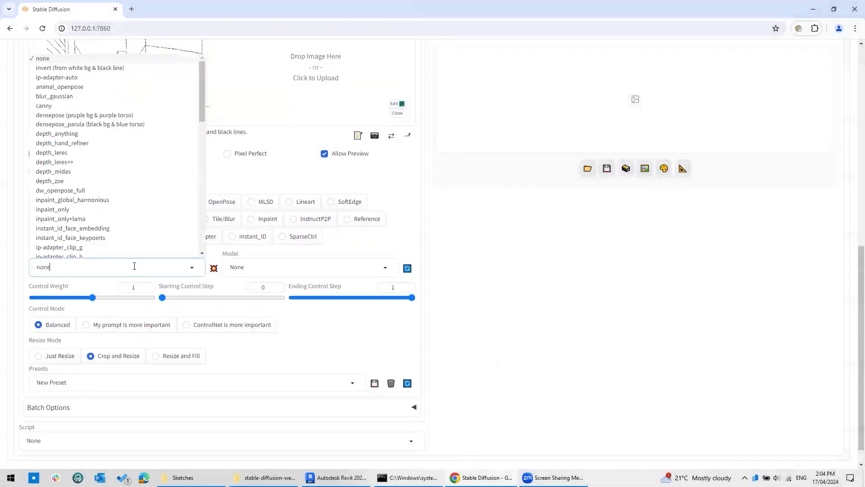
scroll(131, 197, down, 10)
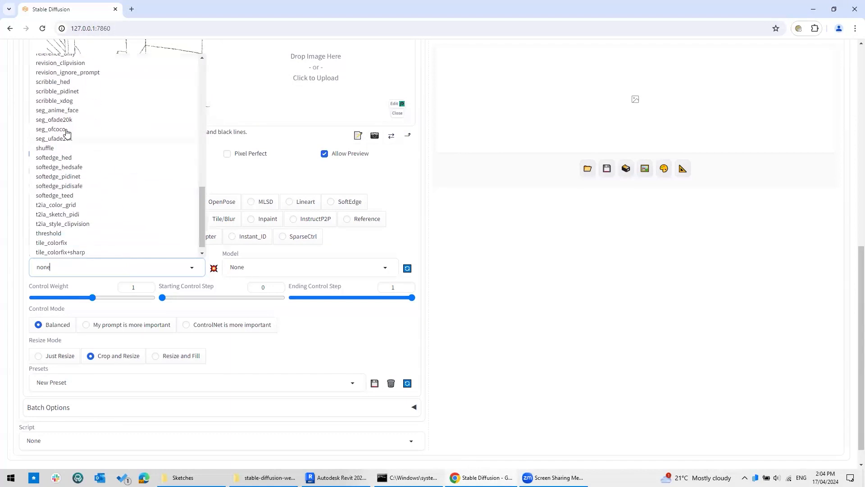
click(68, 102)
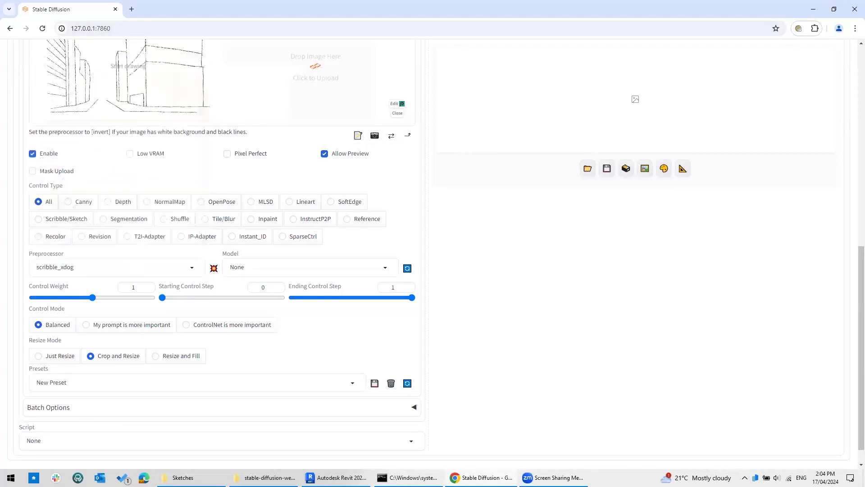
click(273, 266)
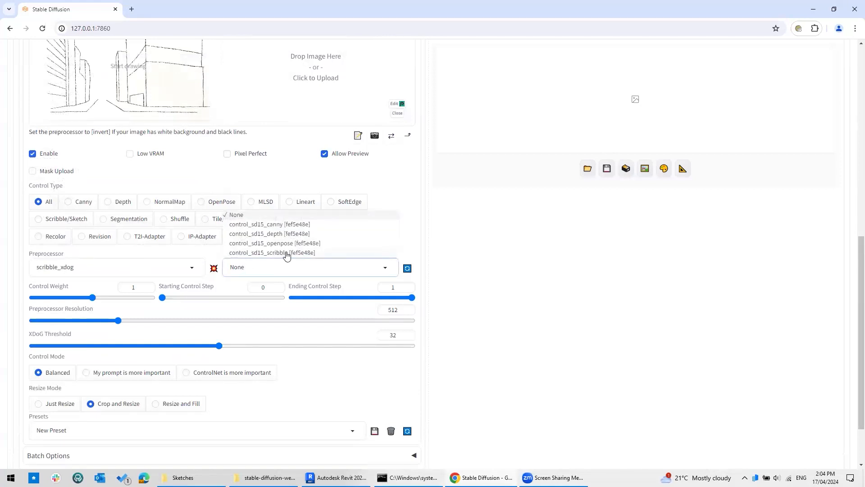
click(287, 254)
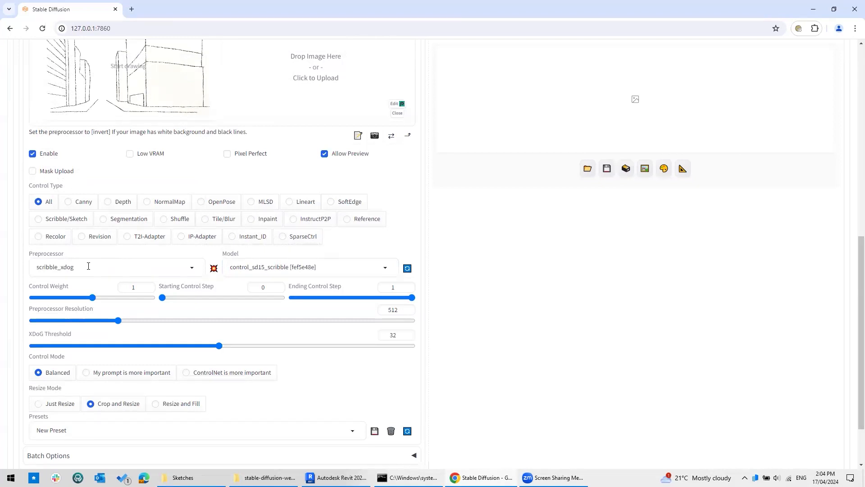
click(215, 270)
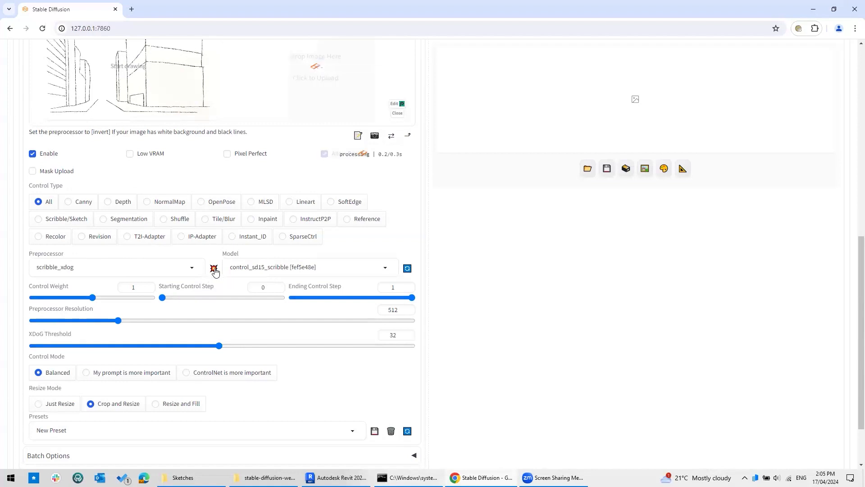
Check the white-on-black scribble preview of the sketch, then return to the page top.
scroll(345, 185, up, 1)
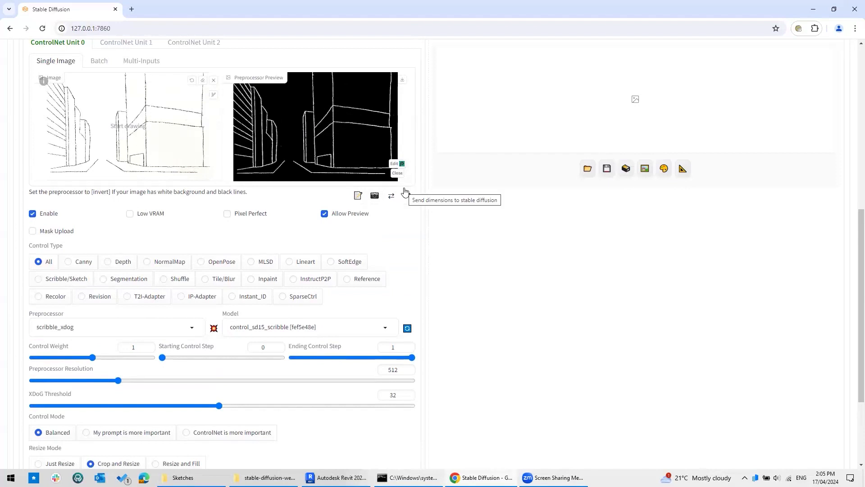
scroll(462, 218, down, 3)
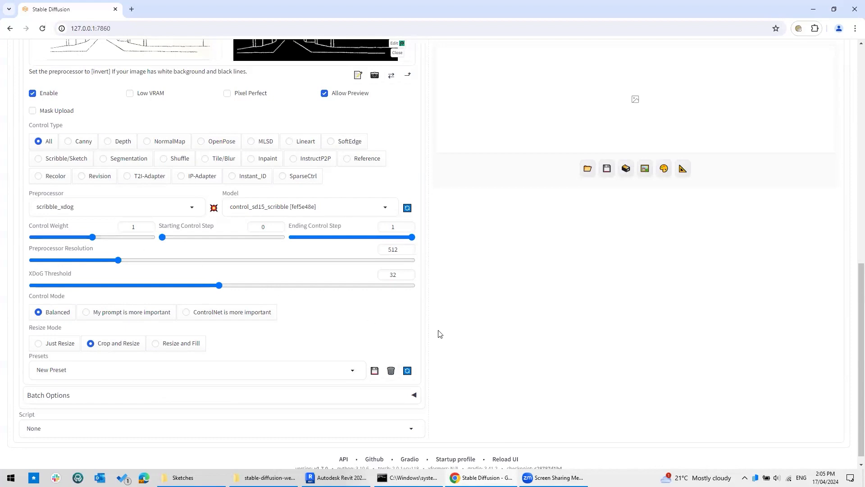
scroll(439, 334, up, 8)
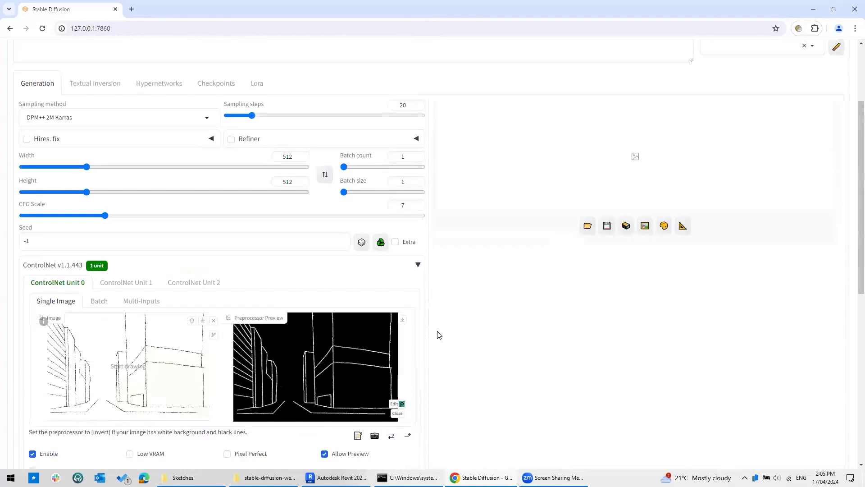
scroll(439, 335, up, 3)
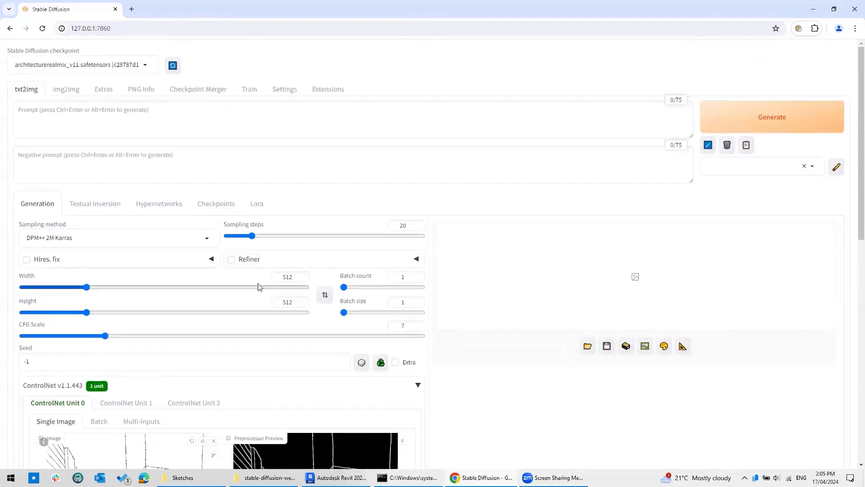
Change the output width from 512 to 768 for 768×512 renders.
drag(292, 276, 272, 278)
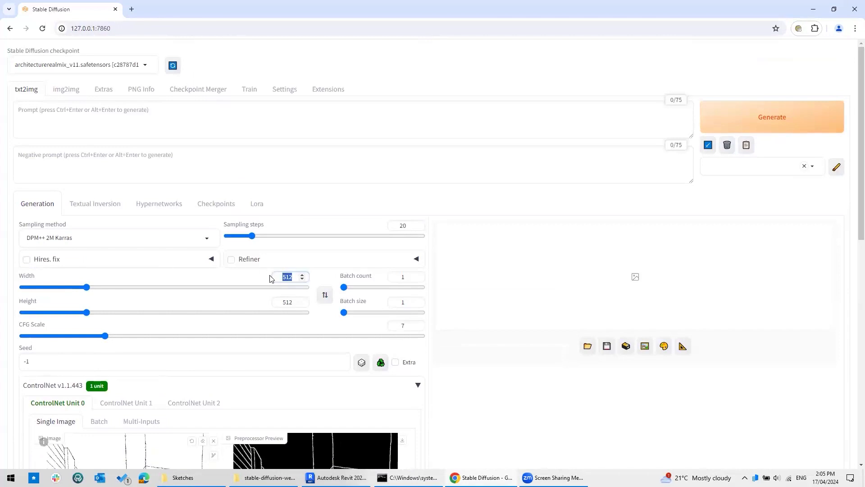
text(768)
scroll(446, 406, down, 3)
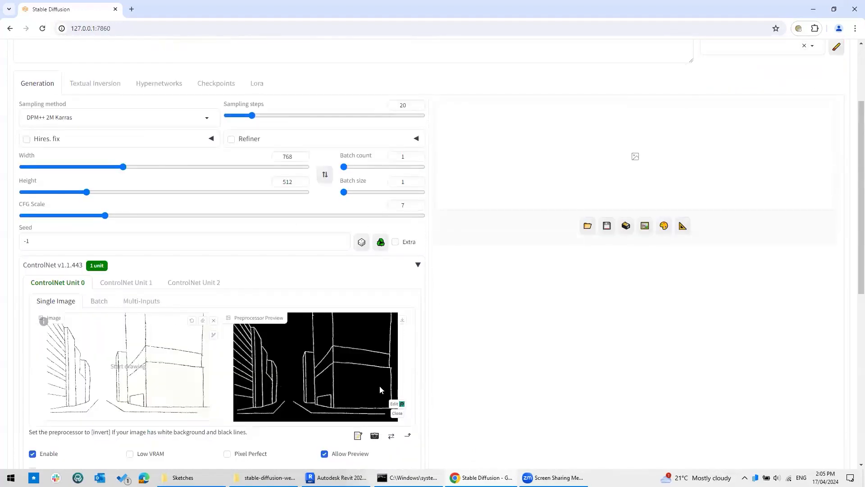
scroll(438, 325, down, 8)
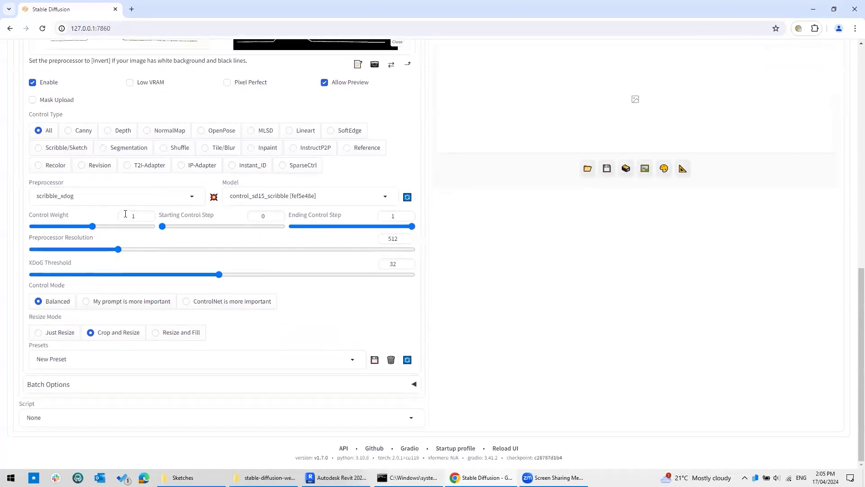
scroll(114, 289, up, 1)
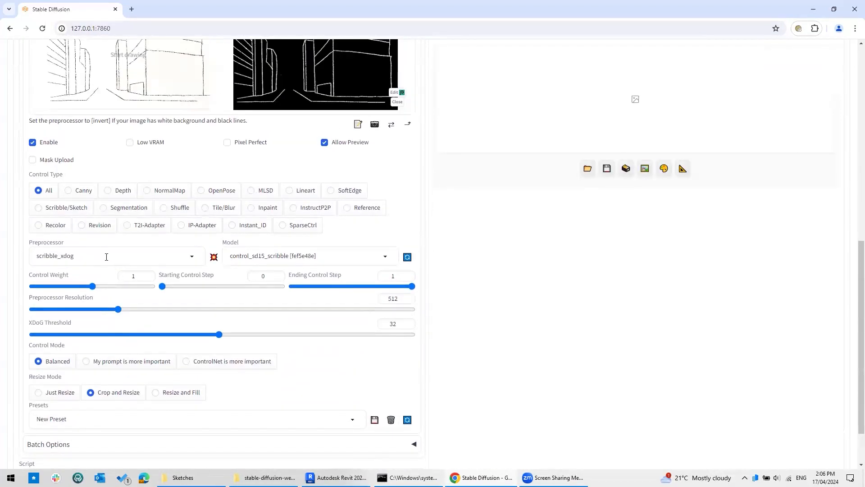
scroll(107, 257, up, 9)
click(78, 63)
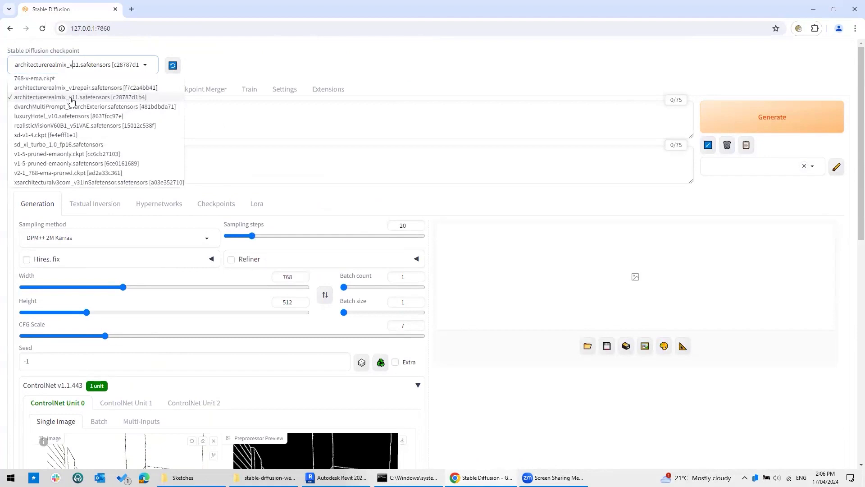
Generate with the prompt 'watercolour painting of a commercial tower with podium' on the current checkpoint.
click(235, 64)
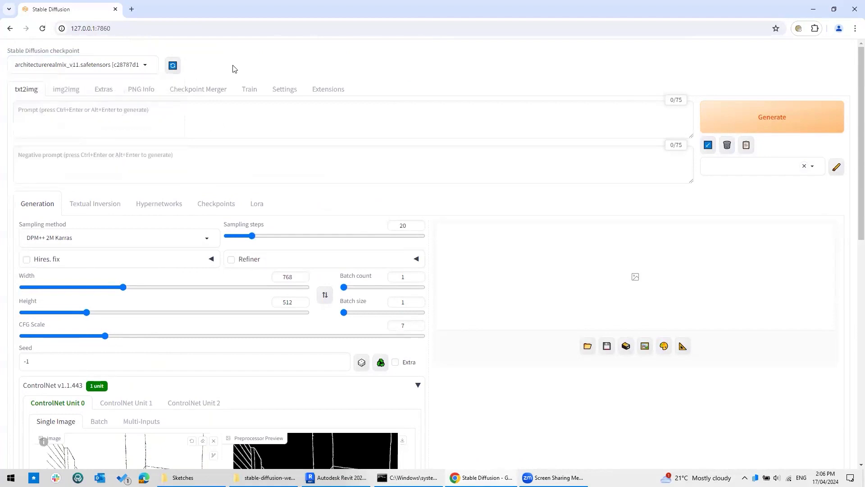
click(154, 125)
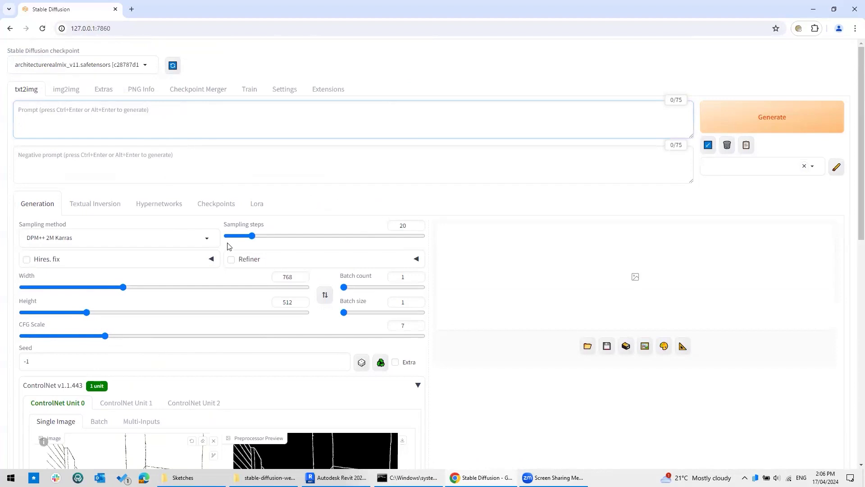
text(watercolour )
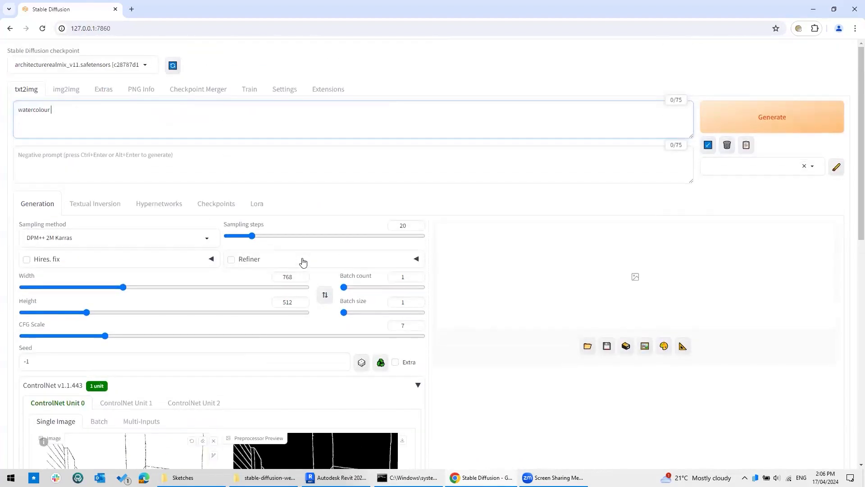
text(painting of a commercial tower with podium)
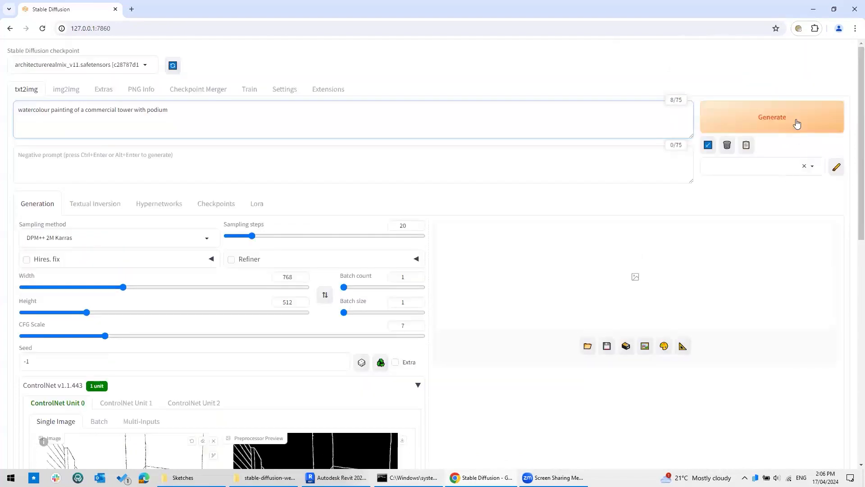
click(790, 117)
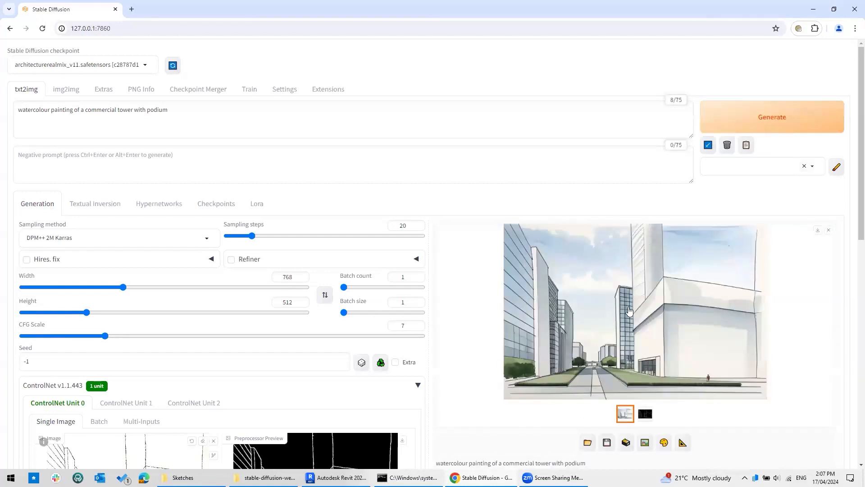
Compare the full-size watercolour render against its scribble edge map, flipping back and forth.
click(636, 301)
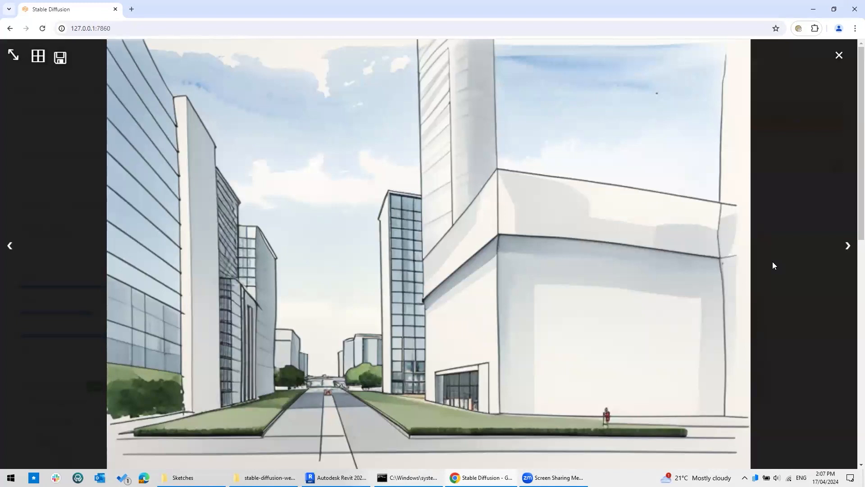
key(Right)
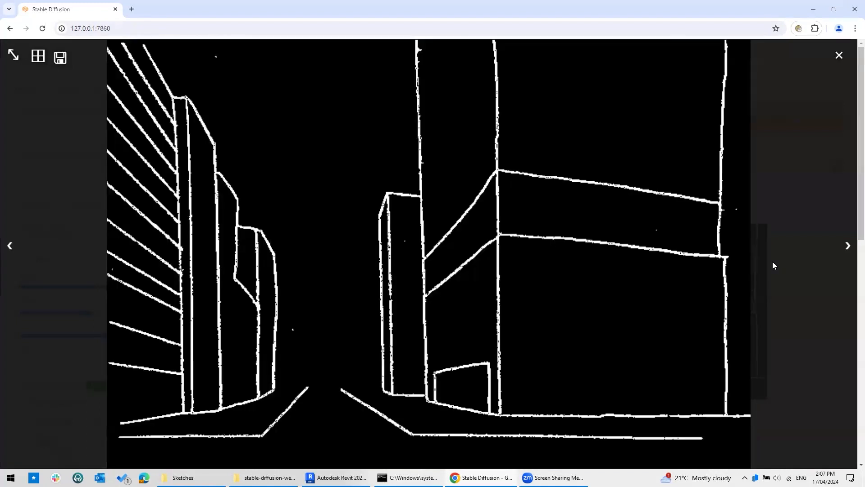
key(Left)
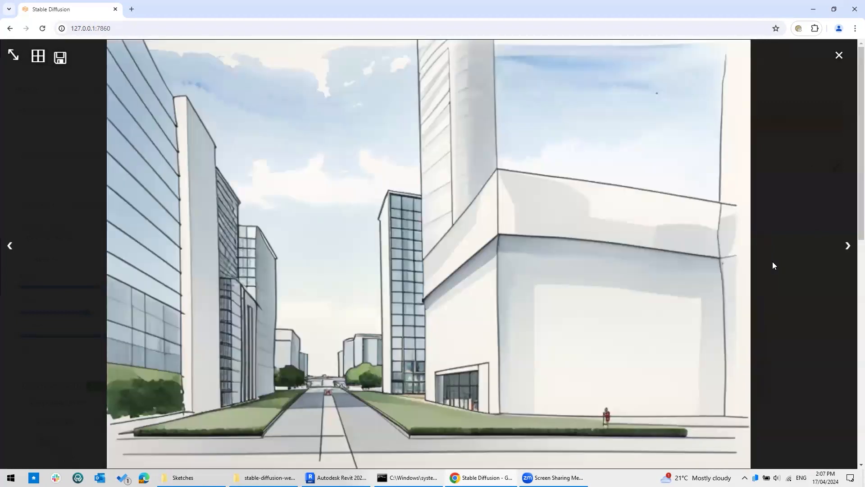
key(Right)
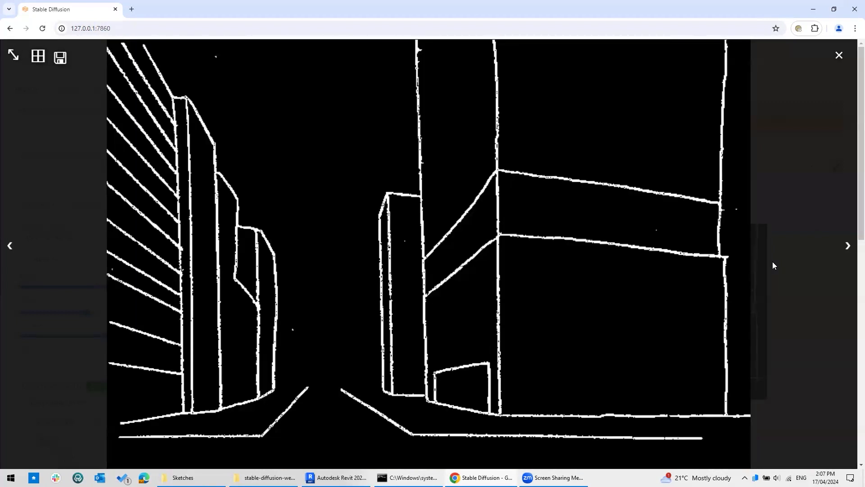
key(Left)
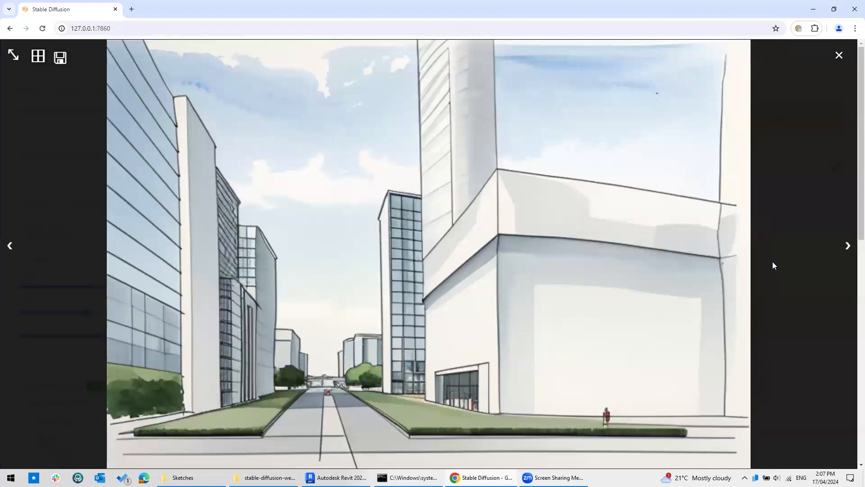
key(Right)
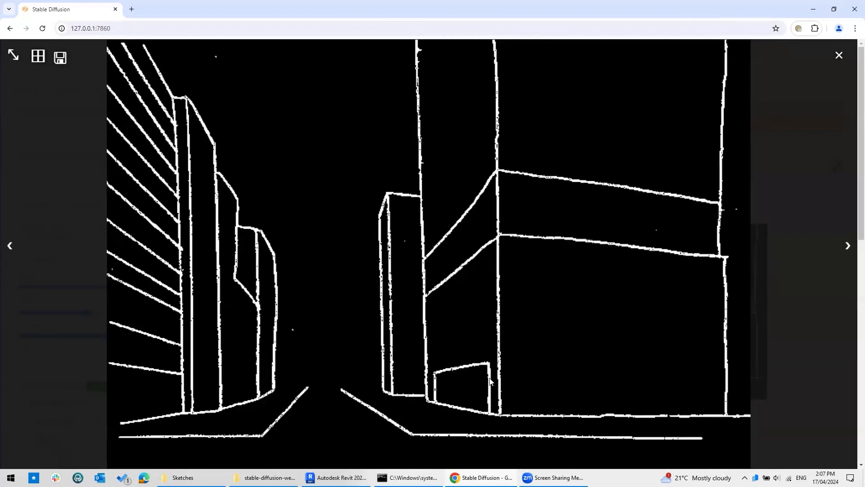
key(Left)
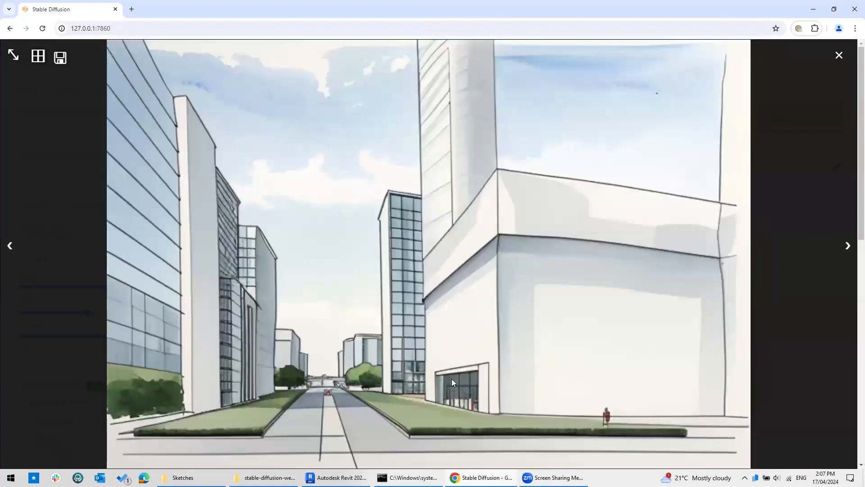
key(Right)
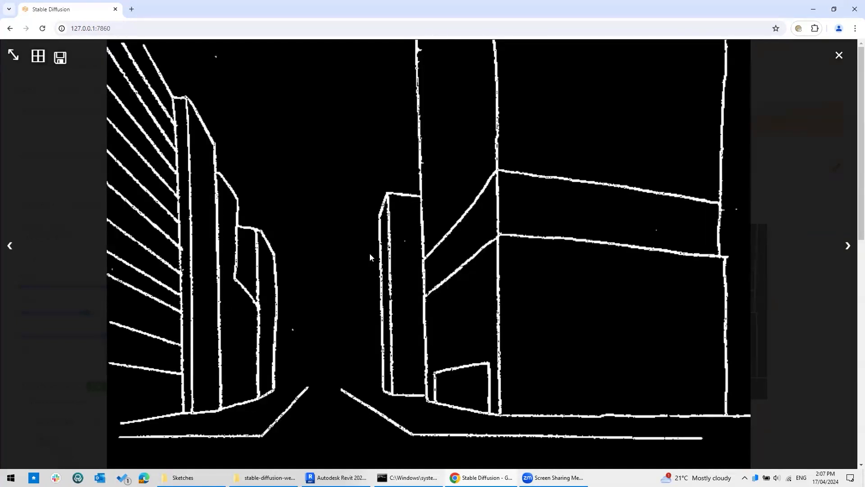
key(Left)
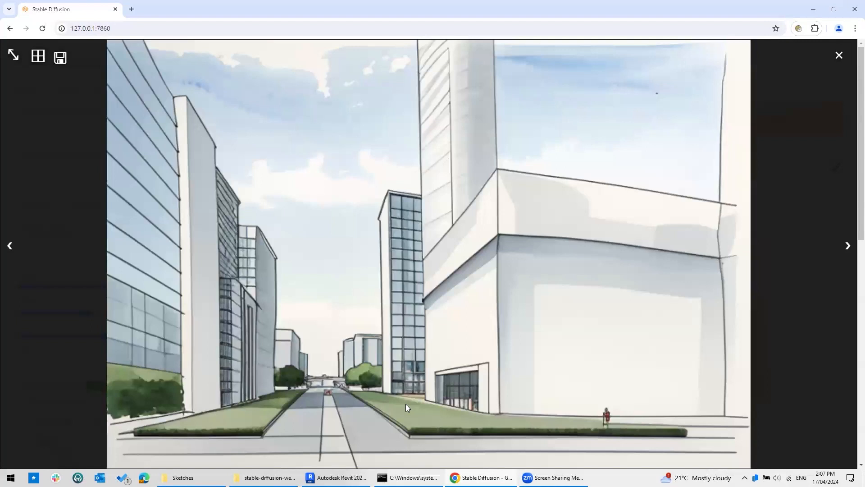
key(Right)
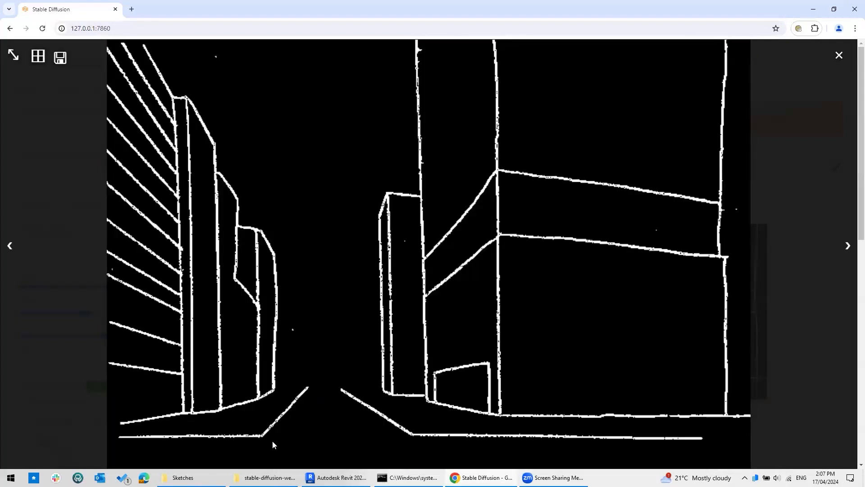
key(Left)
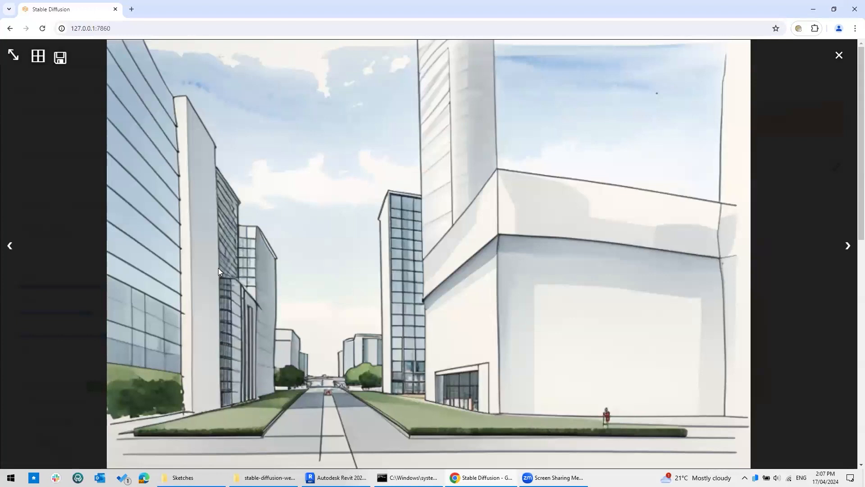
key(Right)
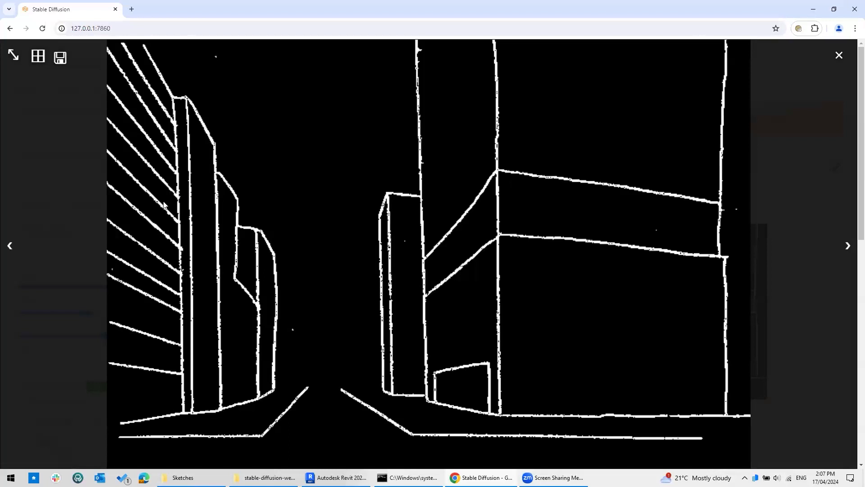
key(Left)
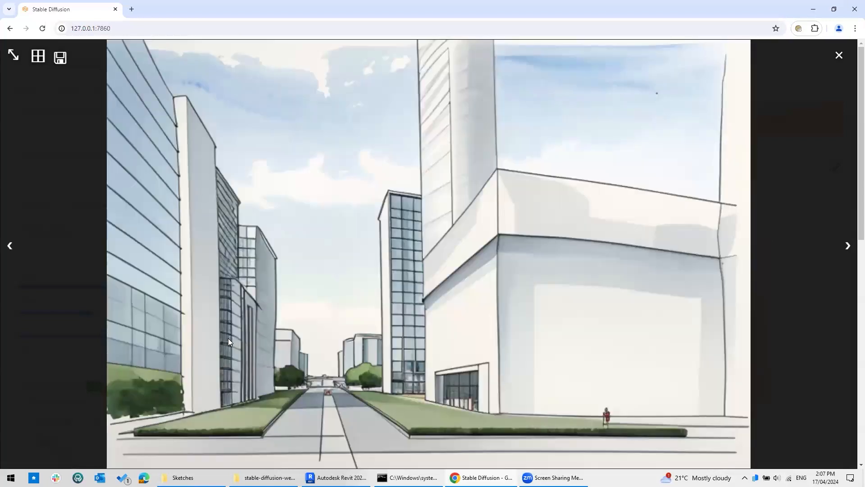
key(Right)
key(Left)
click(839, 55)
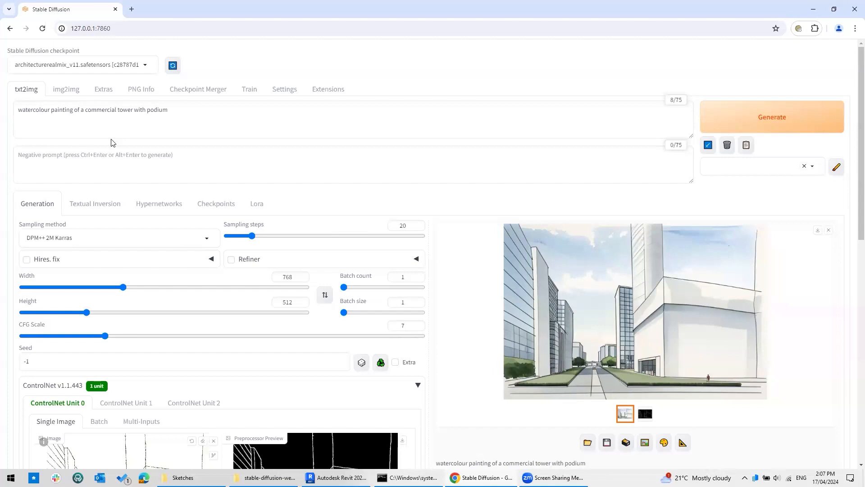
Replace the prompt with the curved-facade glass office building, Melbourne prompt and generate.
drag(212, 118, 10, 104)
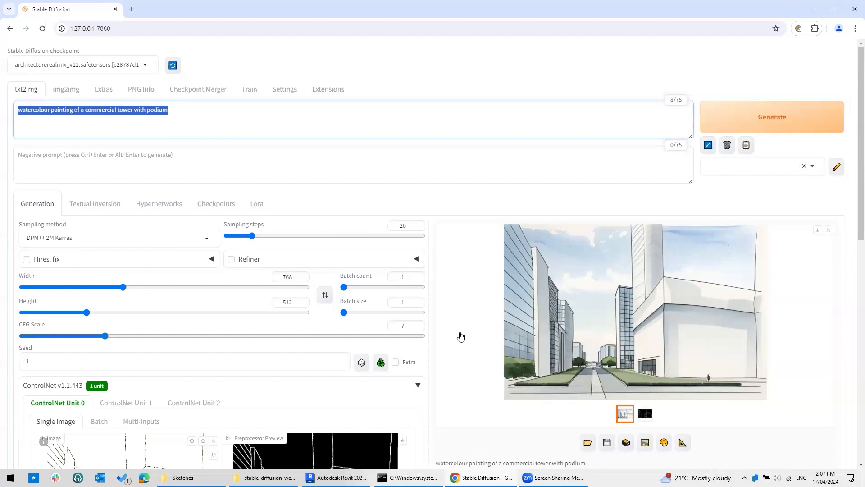
drag(52, 115, 9, 113)
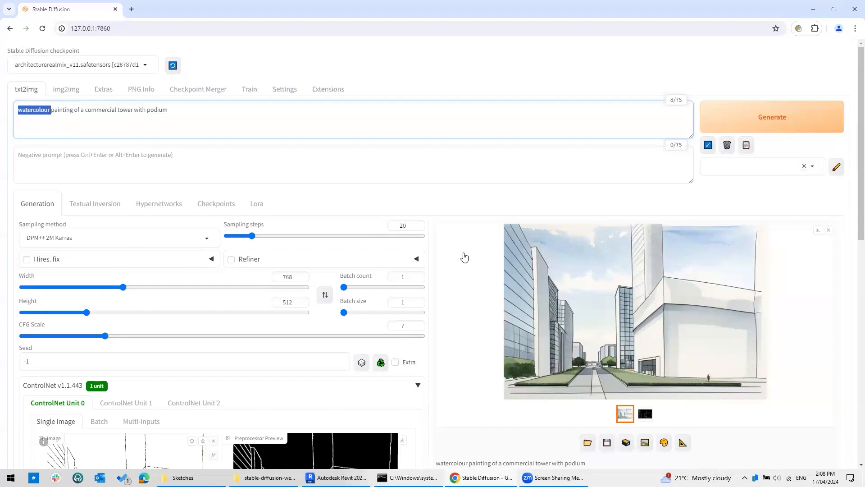
drag(170, 111, 1, 96)
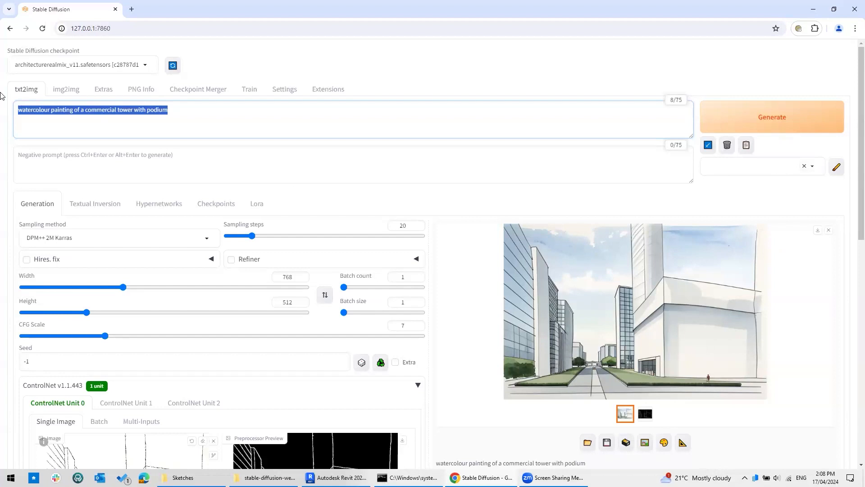
text(exterio)
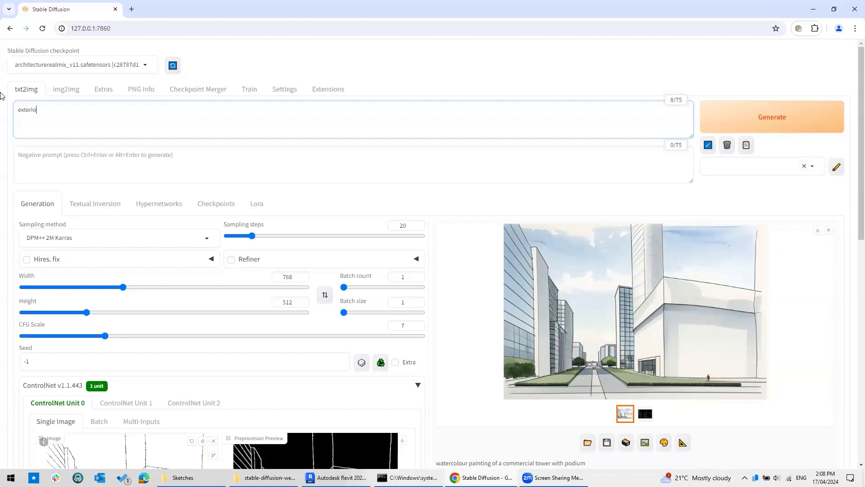
text(r of new glass office building with curved facade, beautiful)
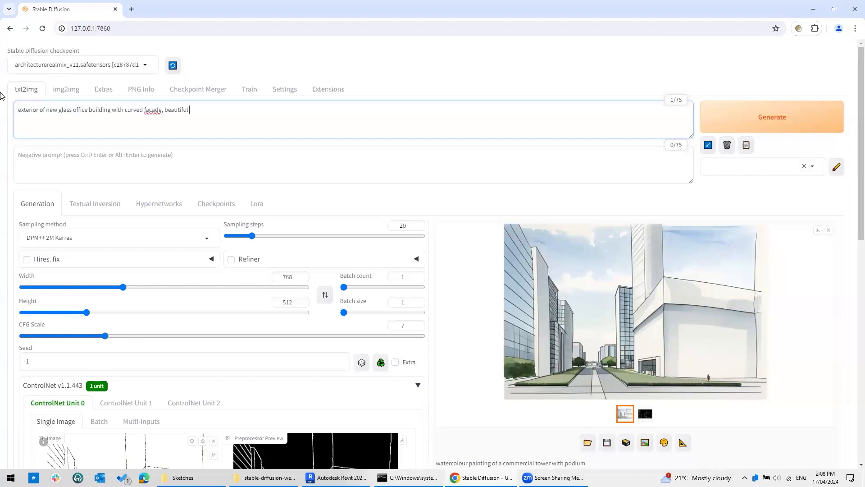
text(architecture, melbourne)
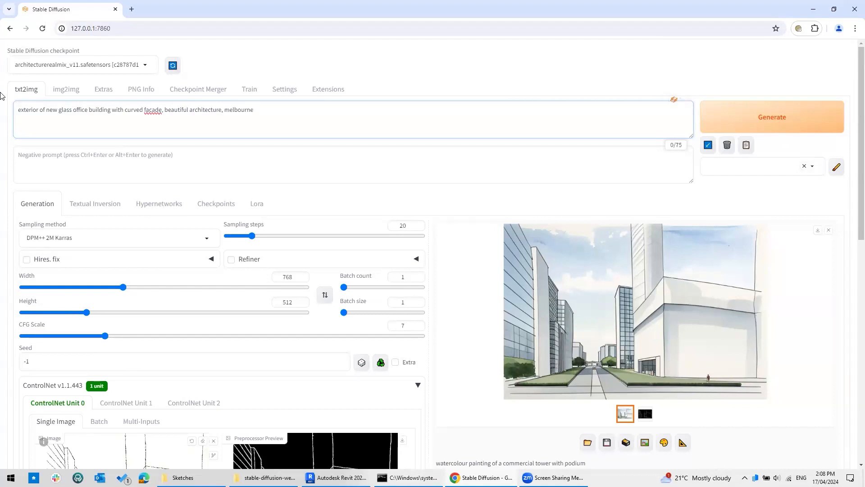
click(771, 117)
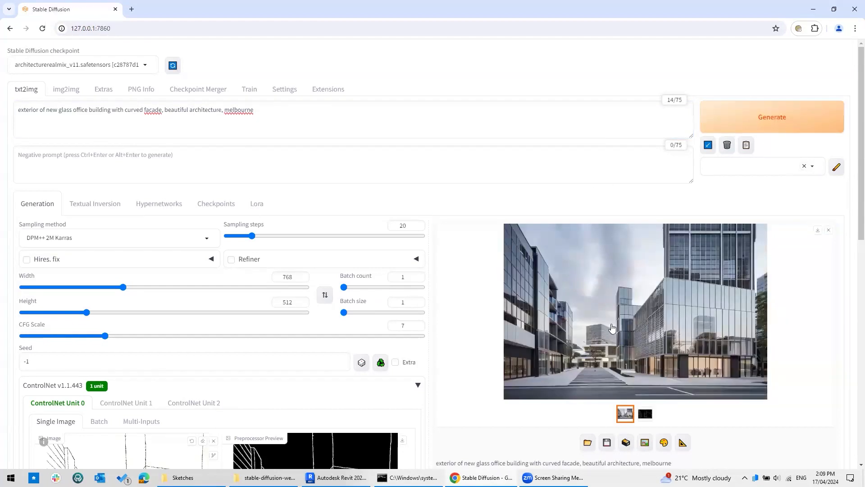
View the glass-office street render full-screen, flipping repeatedly between it and the sketch's edge map.
click(611, 323)
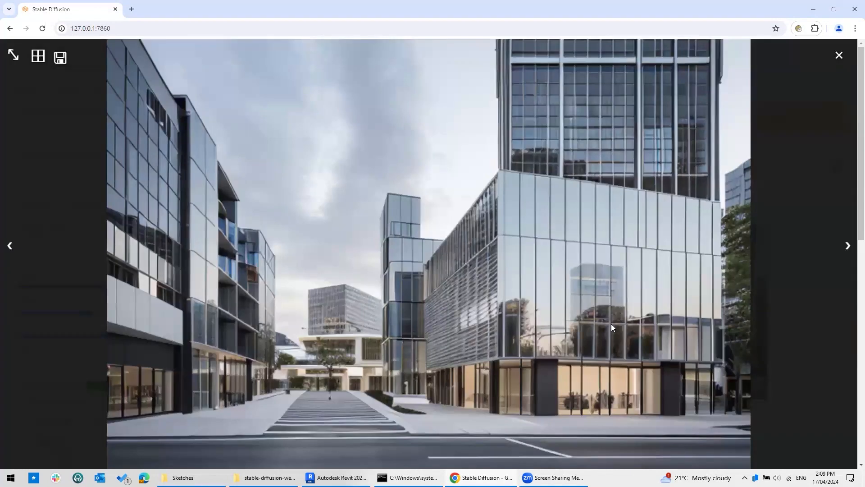
key(Right)
key(Right)
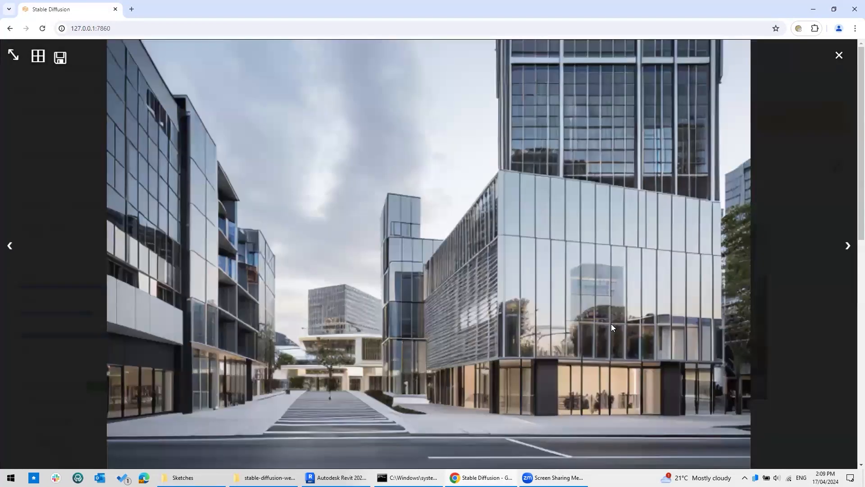
key(Right)
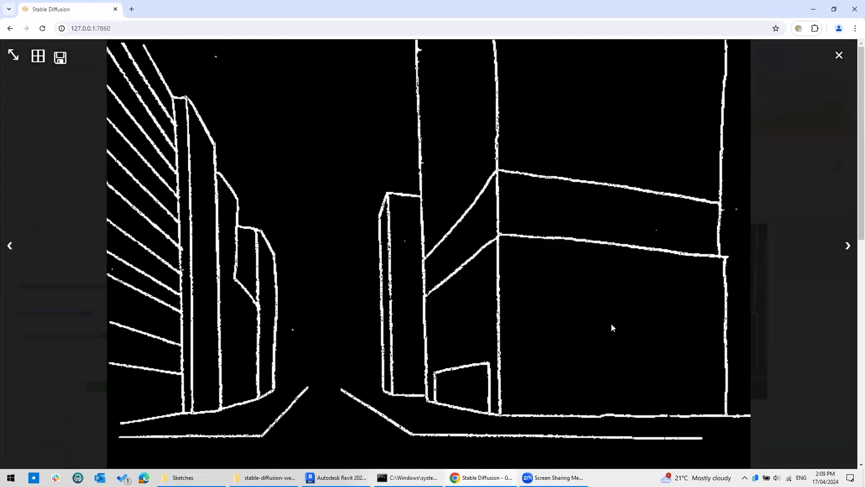
key(Right)
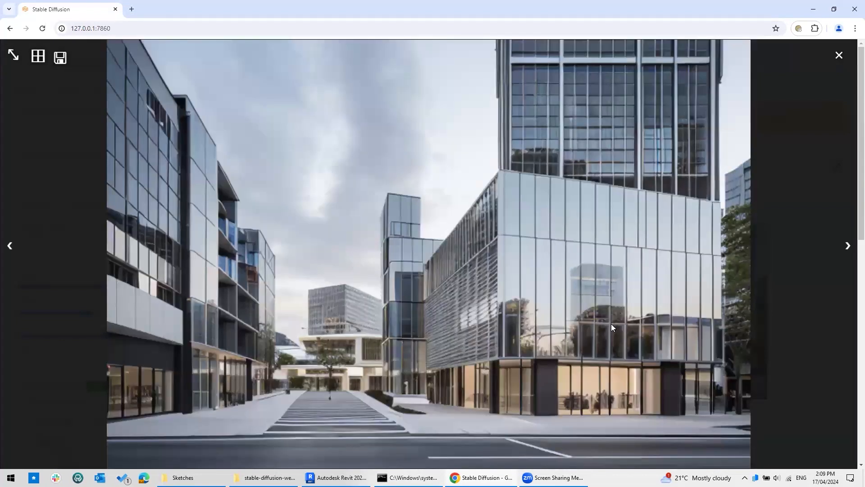
key(Right)
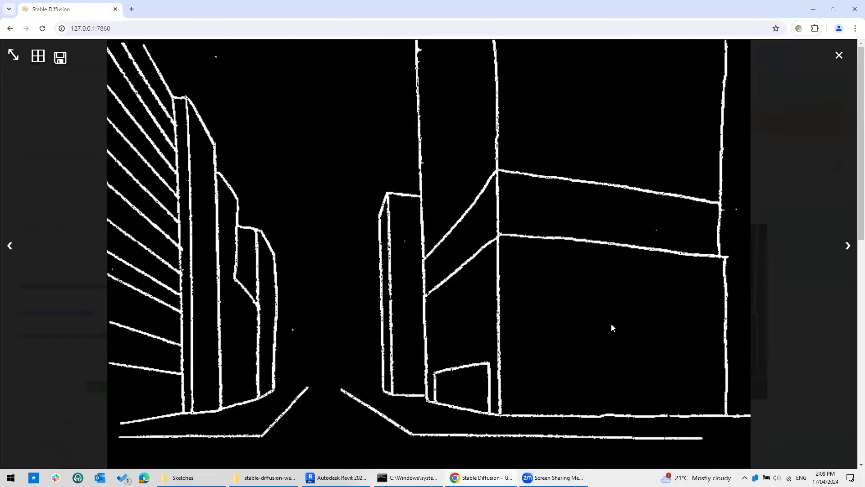
key(Right)
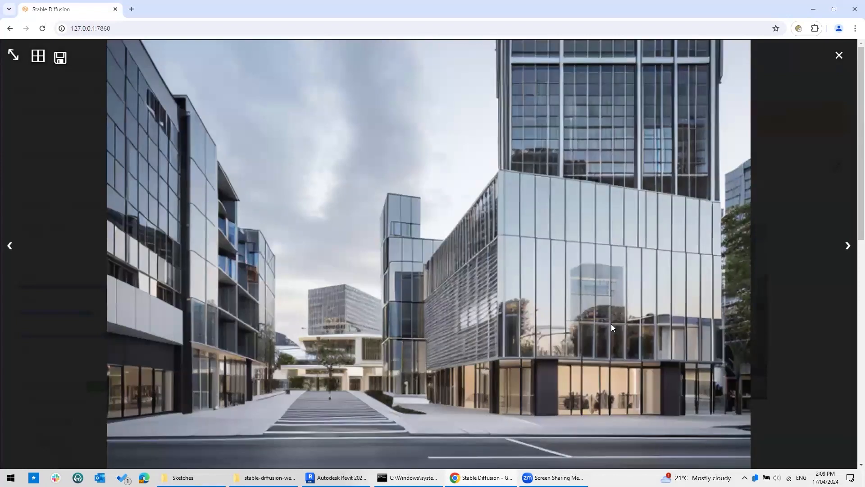
key(Right)
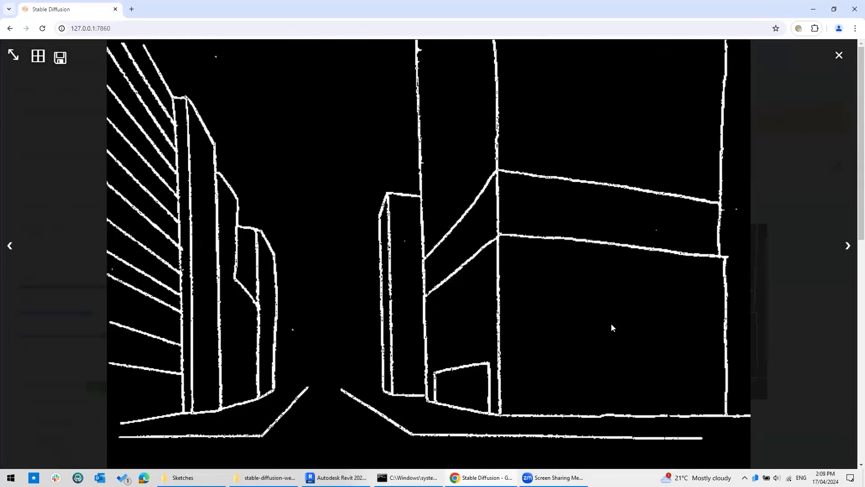
key(Right)
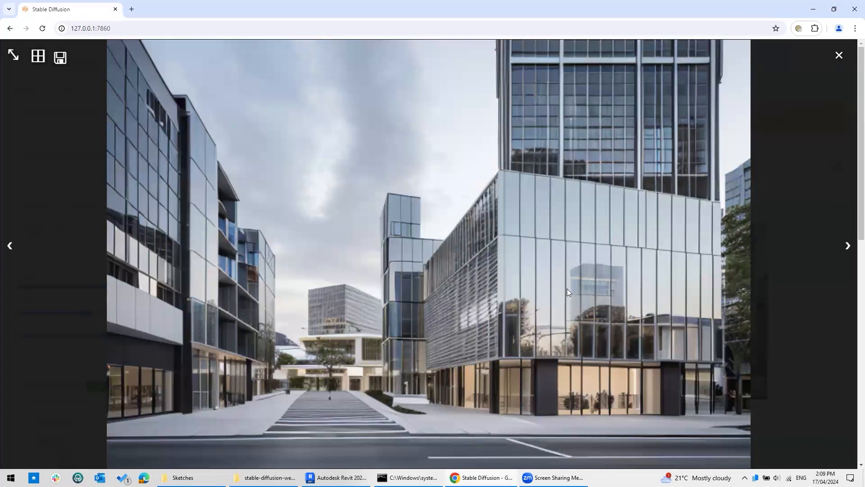
key(Right)
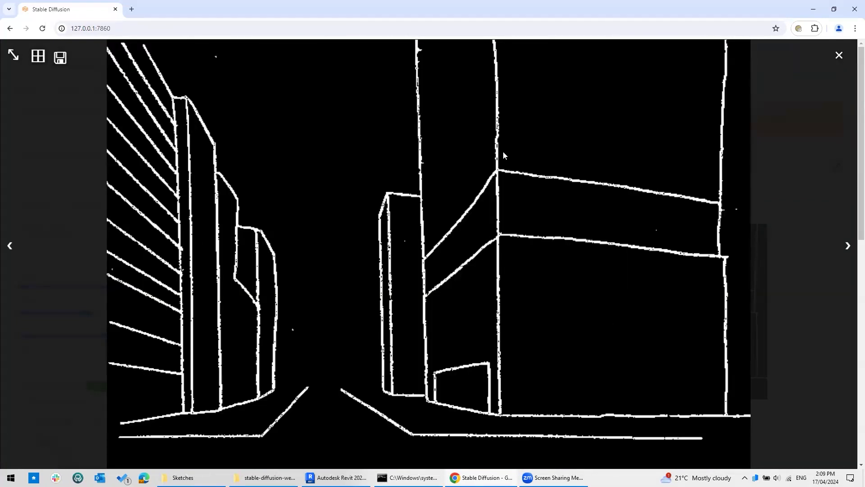
key(ctrl)
key(ctrl)
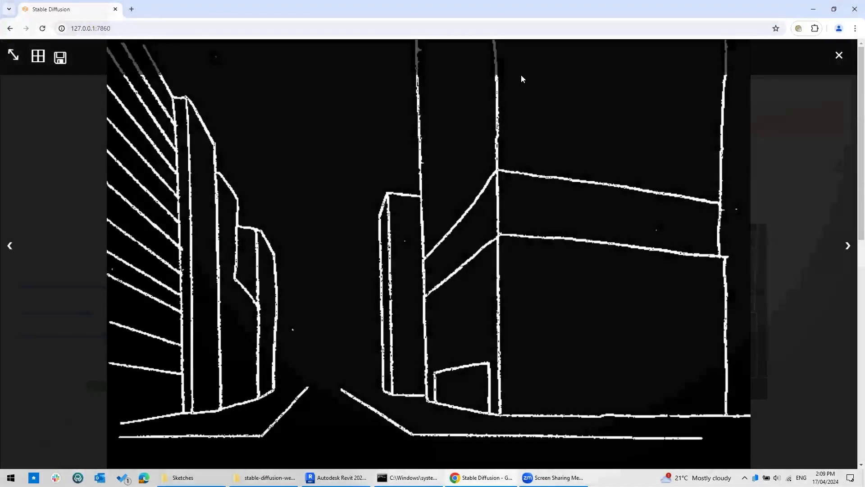
key(Left)
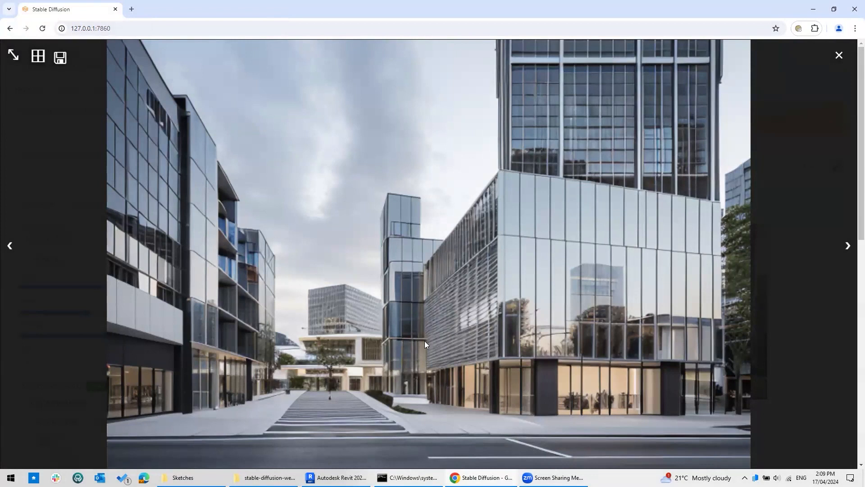
Close the viewer and lower the ControlNet control weight from 1 to 0.7.
click(764, 179)
scroll(613, 285, down, 3)
scroll(613, 282, down, 6)
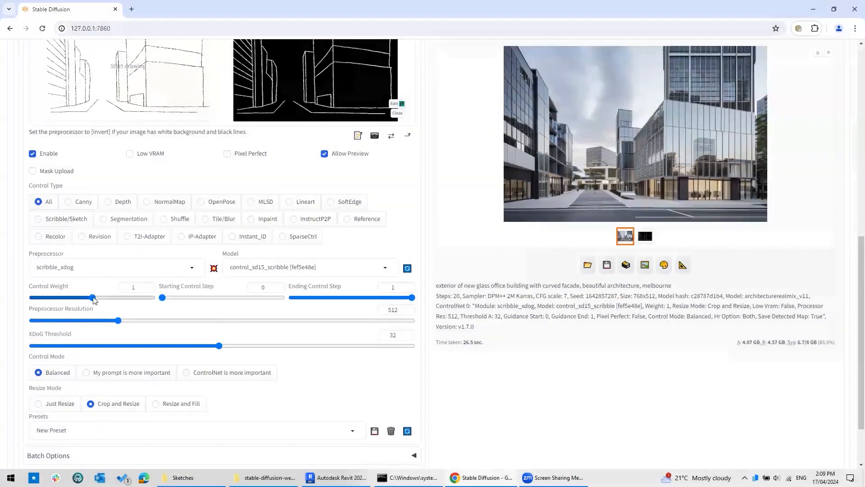
drag(94, 300, 75, 299)
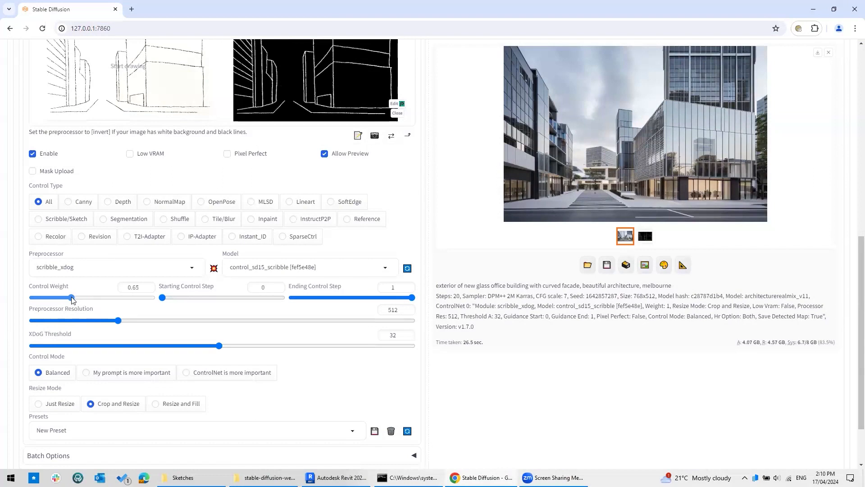
Regenerate the Melbourne street render at control weight 0.7 and view it full-screen.
scroll(147, 136, up, 9)
drag(253, 51, 12, 63)
scroll(7, 68, up, 2)
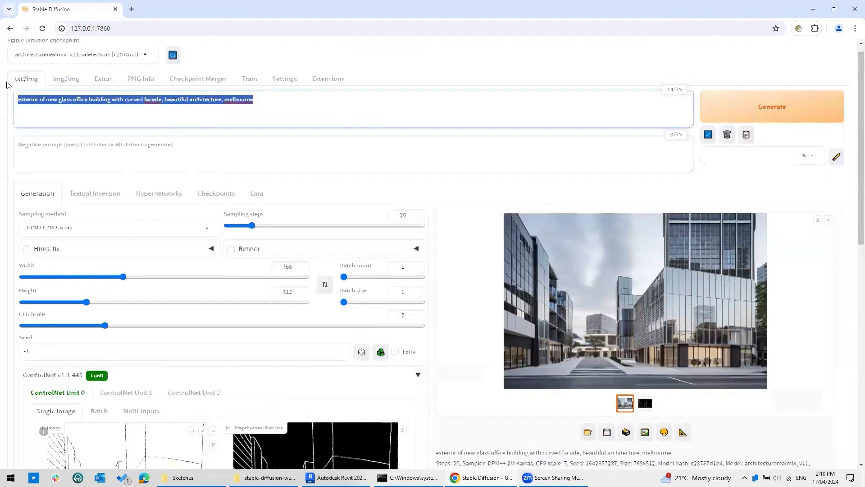
click(75, 124)
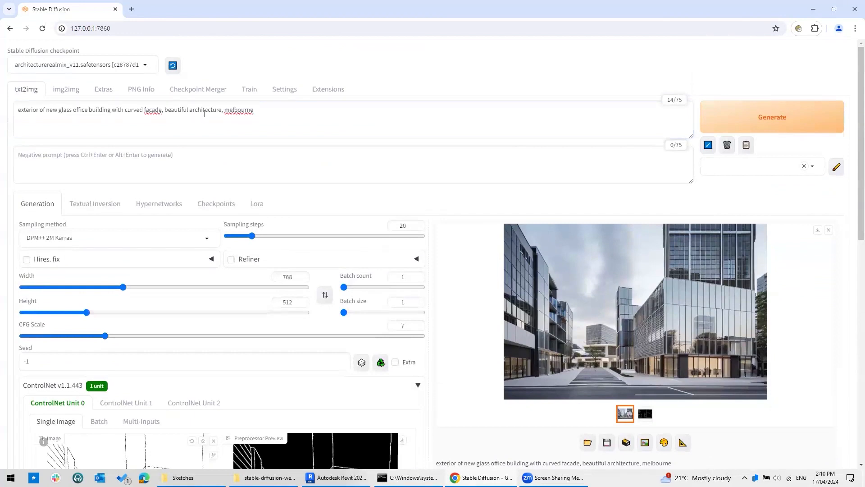
scroll(135, 271, down, 10)
drag(119, 297, 73, 300)
scroll(572, 333, up, 4)
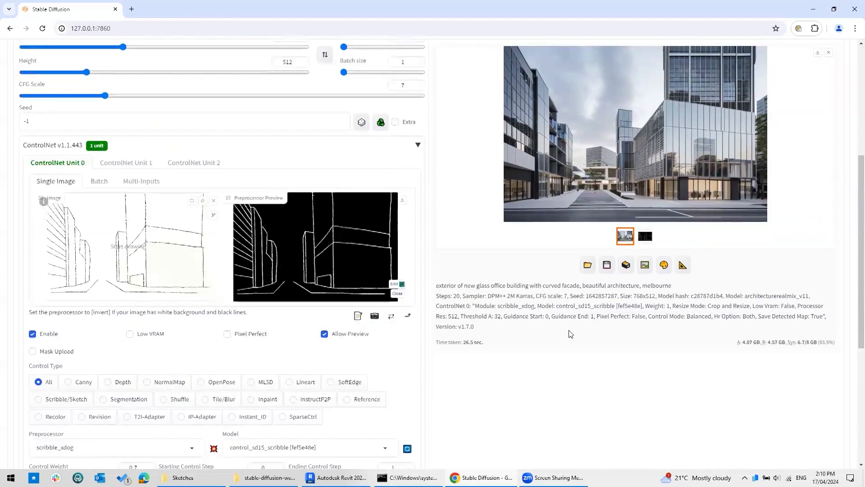
scroll(571, 334, up, 5)
click(759, 120)
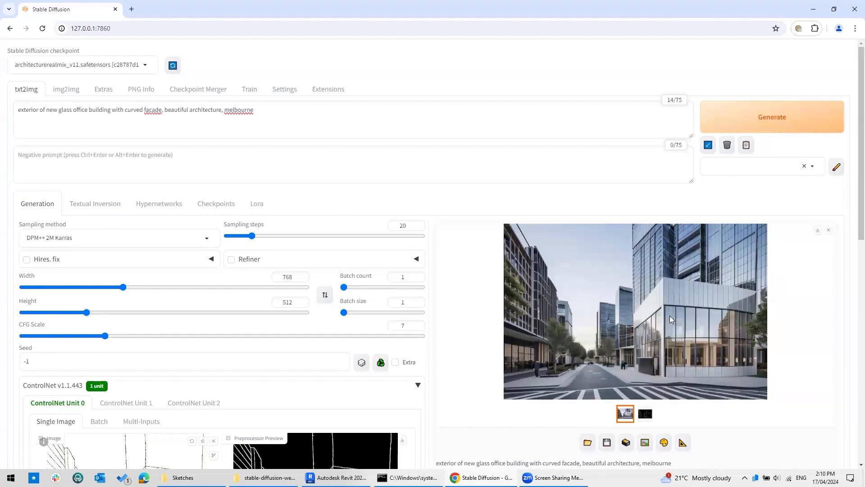
click(671, 319)
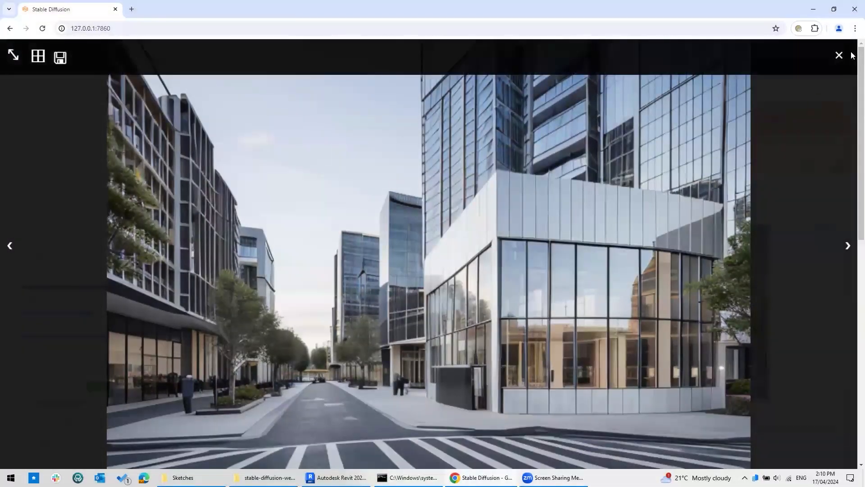
Reopen the new render full-screen, toggle it against the white-line sketch map, then close the viewer.
click(839, 55)
click(646, 315)
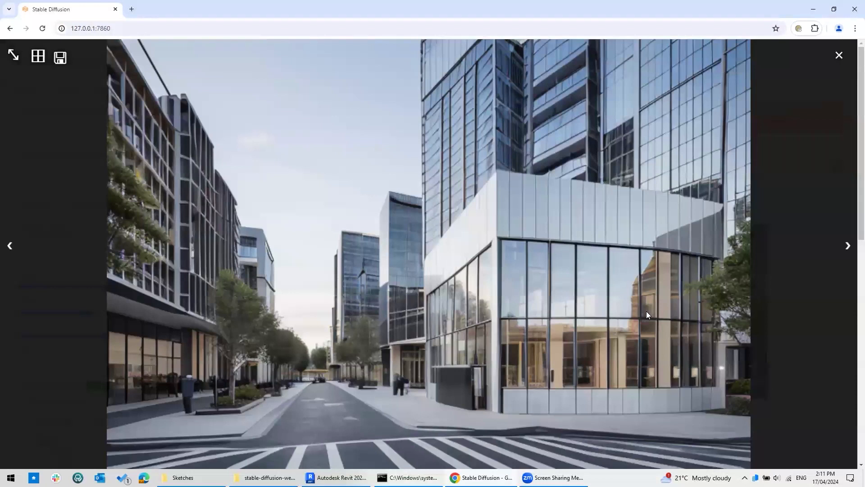
key(Right)
key(Left)
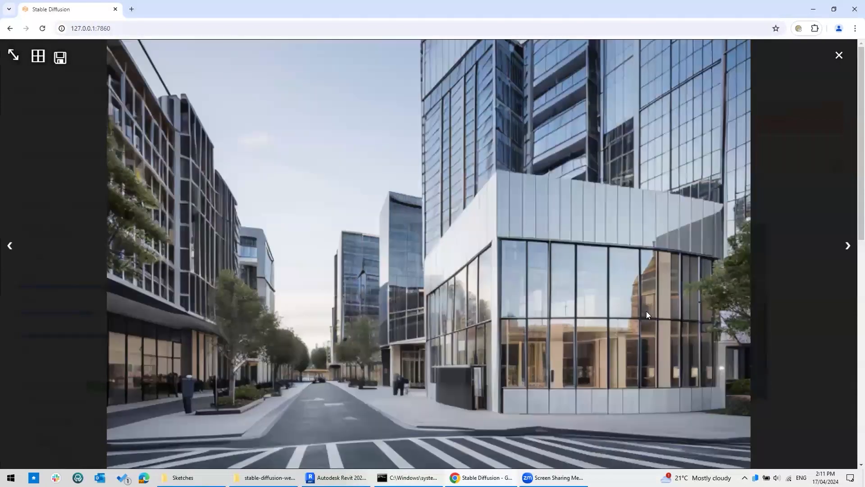
key(Right)
key(Left)
key(Right)
key(Left)
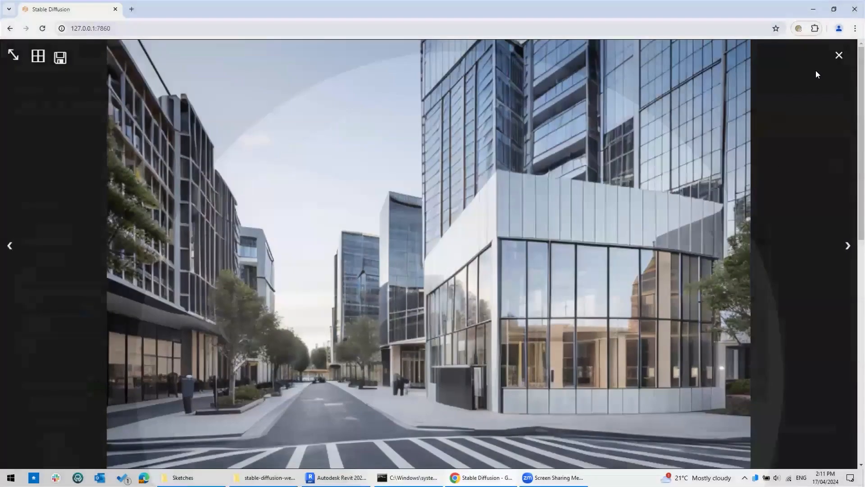
click(839, 55)
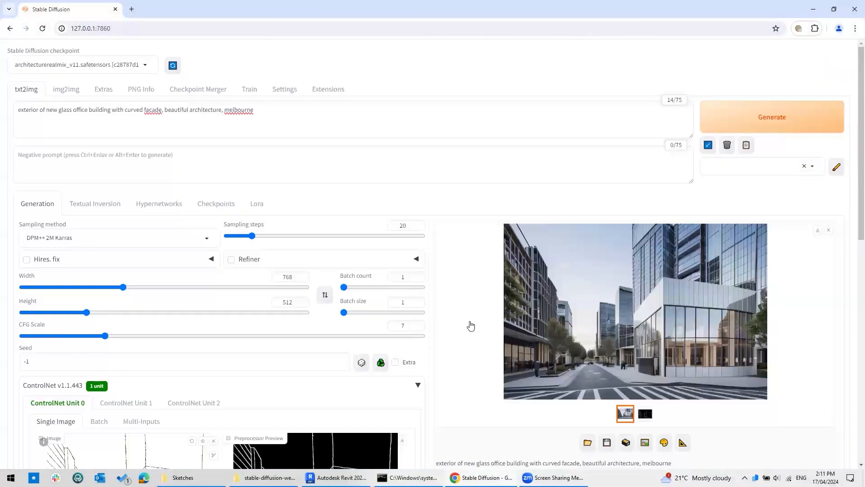
Set ControlNet control weight to 0.3, regenerate, and open the curved-facade render full-screen.
scroll(470, 325, down, 5)
scroll(480, 304, down, 4)
drag(74, 298, 51, 297)
scroll(495, 293, up, 10)
scroll(495, 294, down, 4)
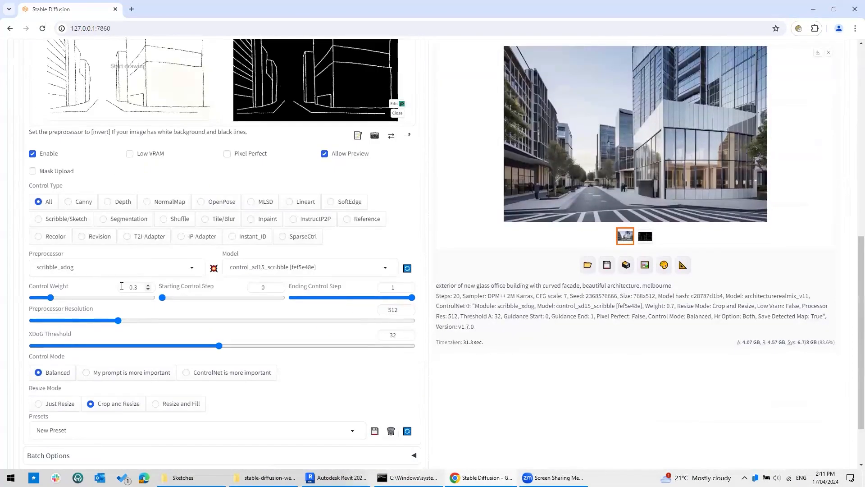
scroll(448, 332, up, 4)
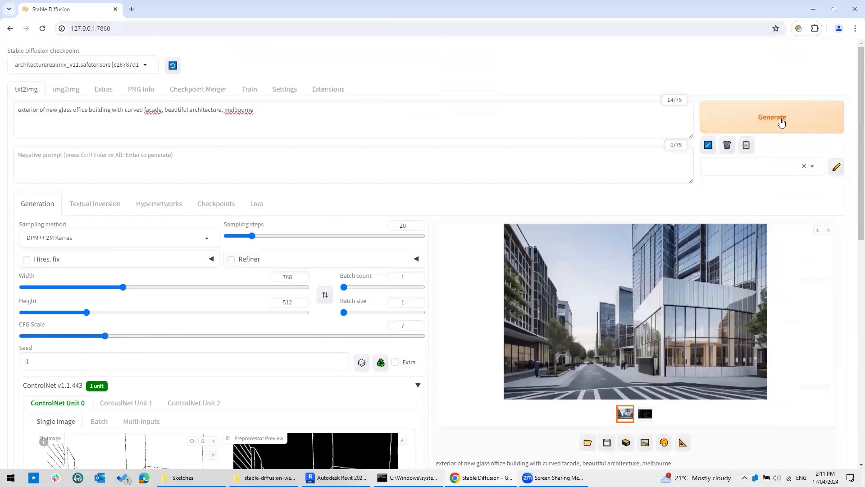
click(773, 119)
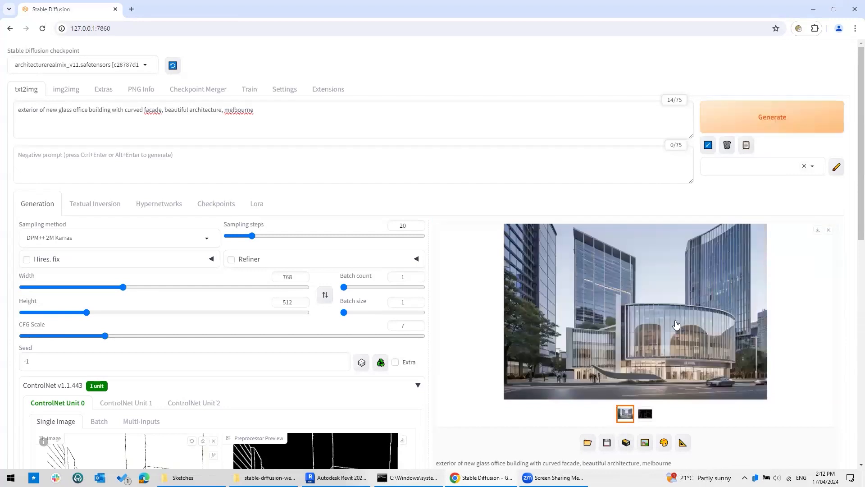
click(675, 324)
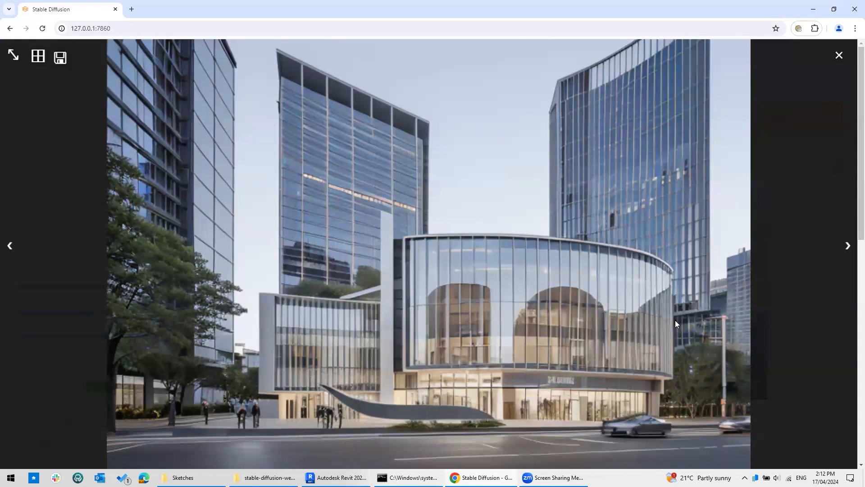
key(Right)
key(Left)
key(Right)
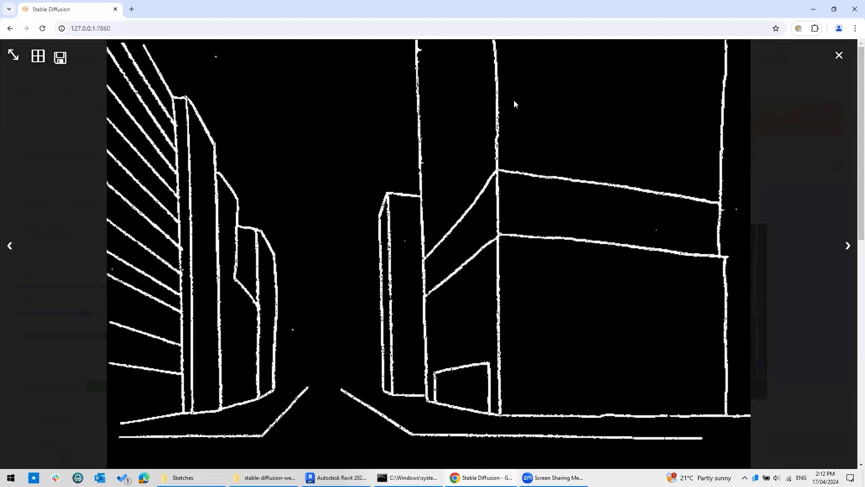
key(Left)
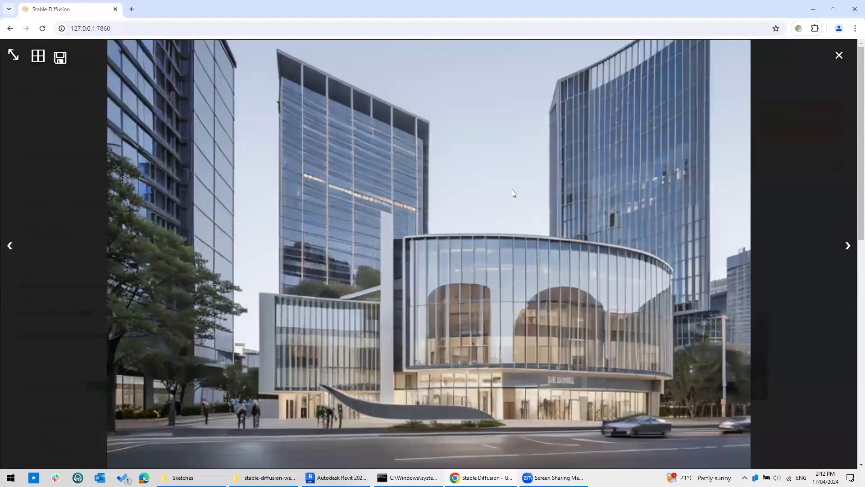
key(Right)
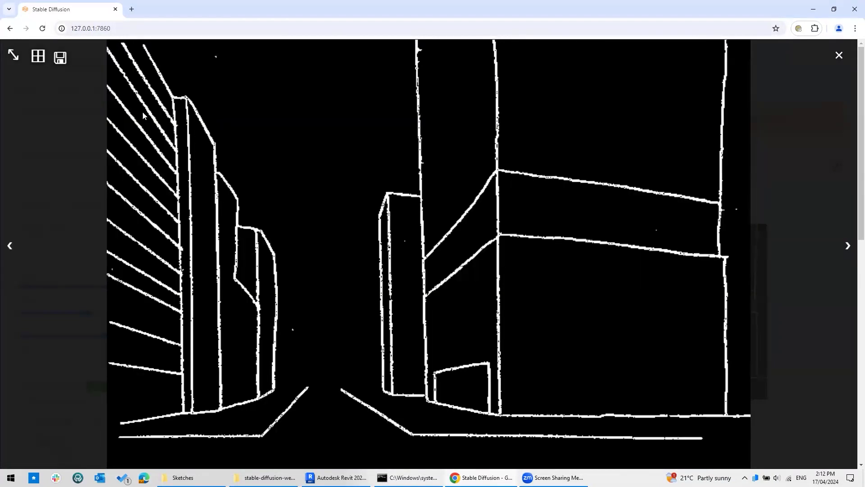
key(Left)
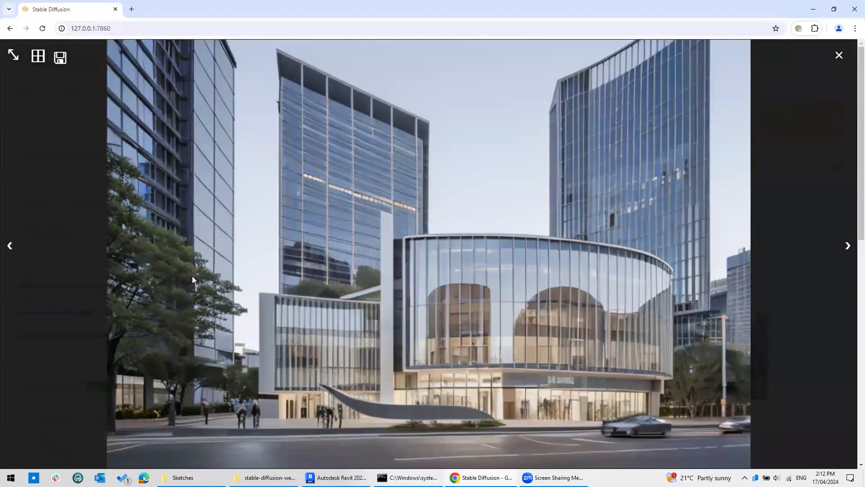
key(Right)
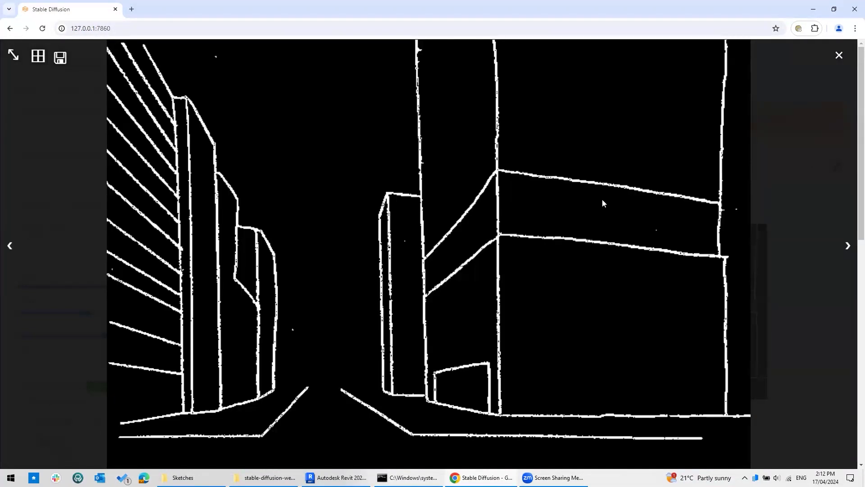
key(Left)
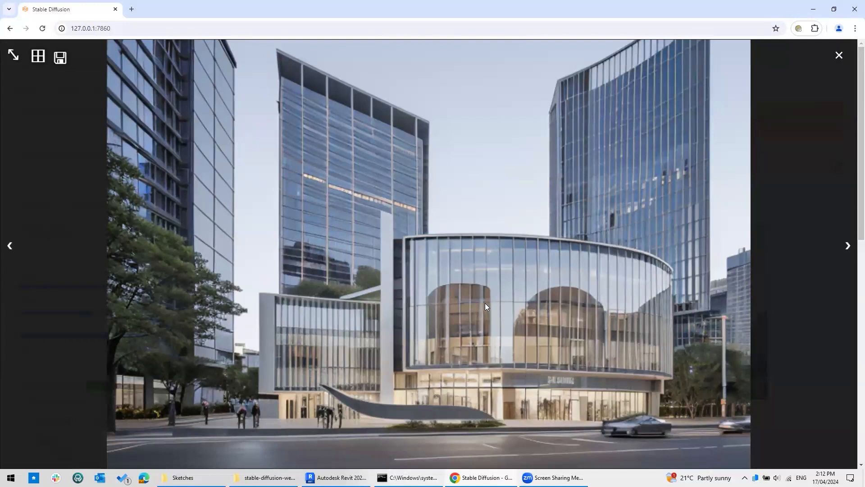
key(Right)
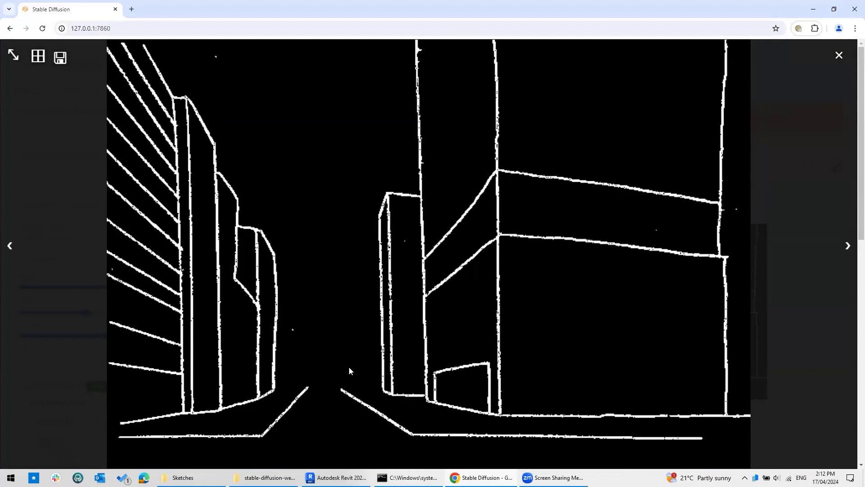
key(Left)
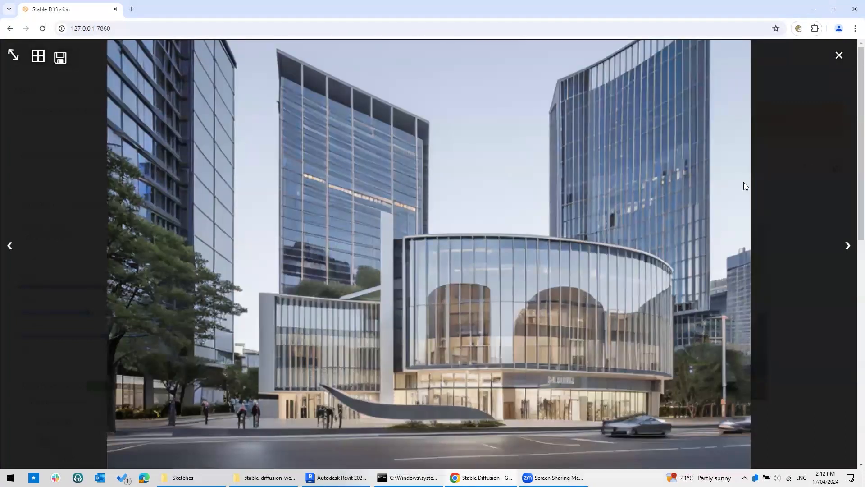
Close the viewer, scroll to ControlNet Unit 0 and remove the street sketch input image.
click(839, 55)
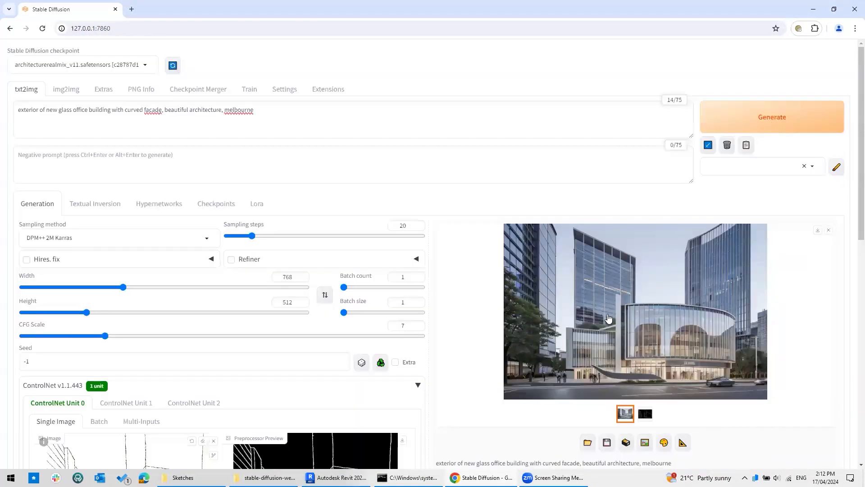
scroll(609, 318, down, 8)
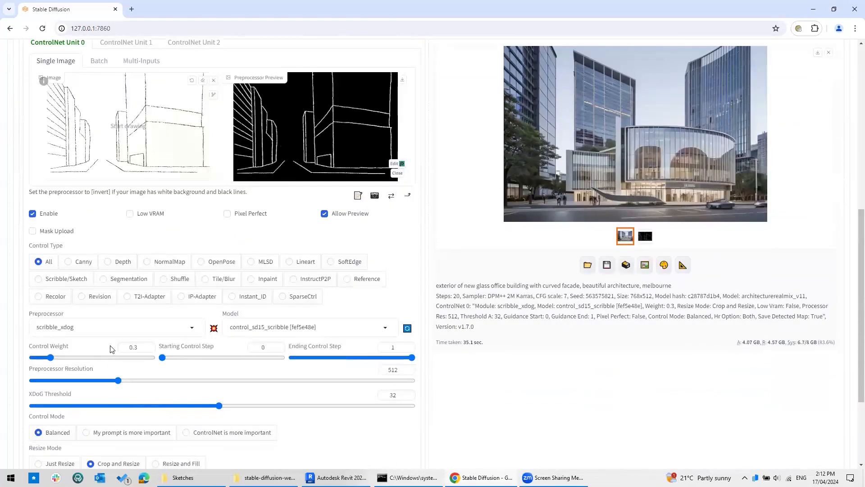
scroll(641, 256, up, 8)
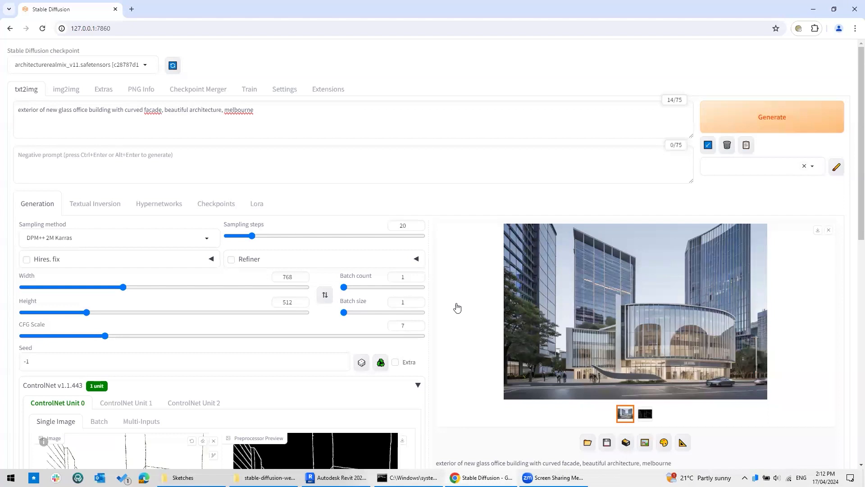
scroll(421, 417, down, 1)
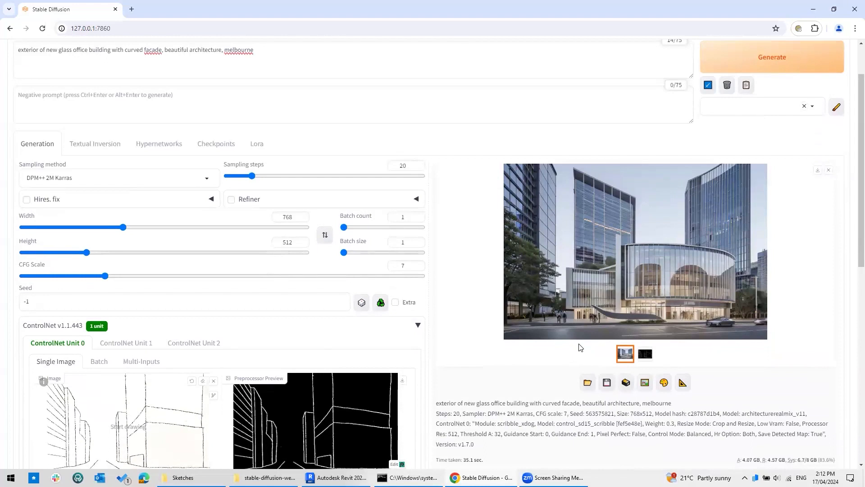
scroll(449, 289, down, 3)
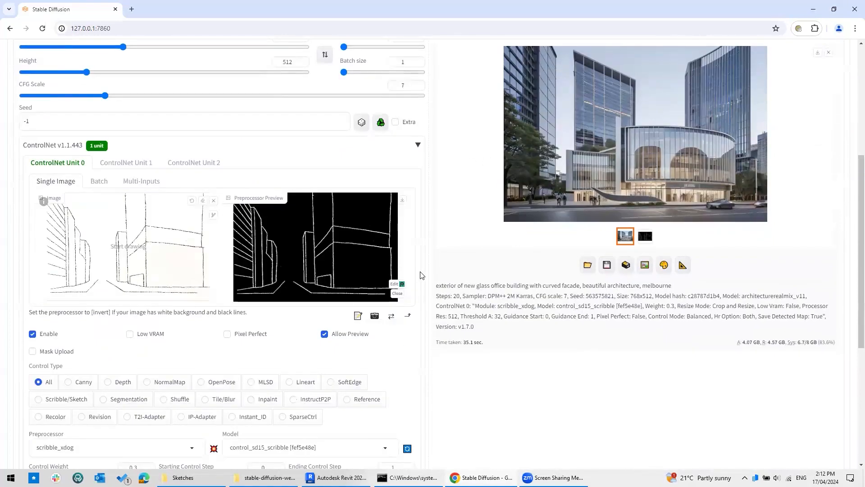
click(214, 201)
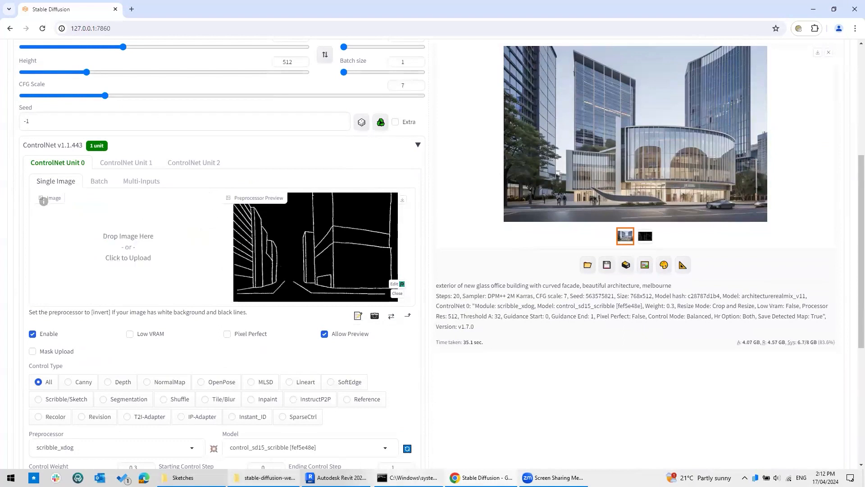
In the Sketches folder, preview Sketch_TW_External.jpg, then select and preview Sketch_Revit_2.png.
click(183, 477)
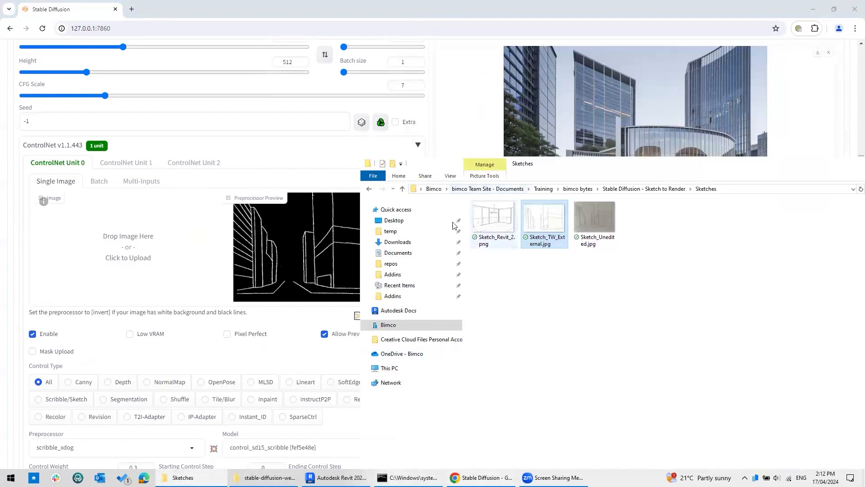
double_click(549, 218)
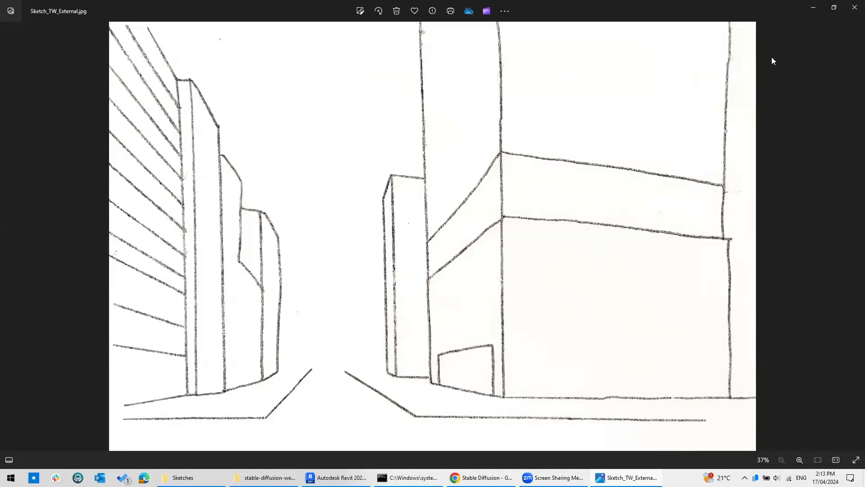
click(849, 9)
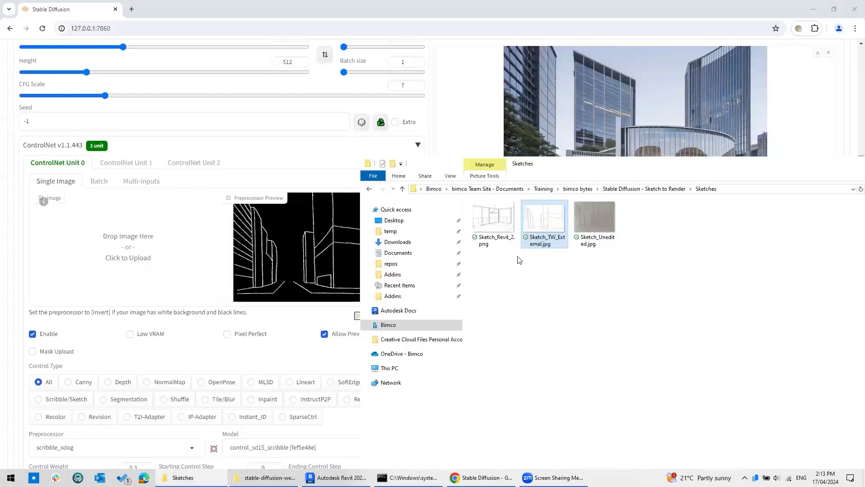
click(494, 220)
double_click(495, 220)
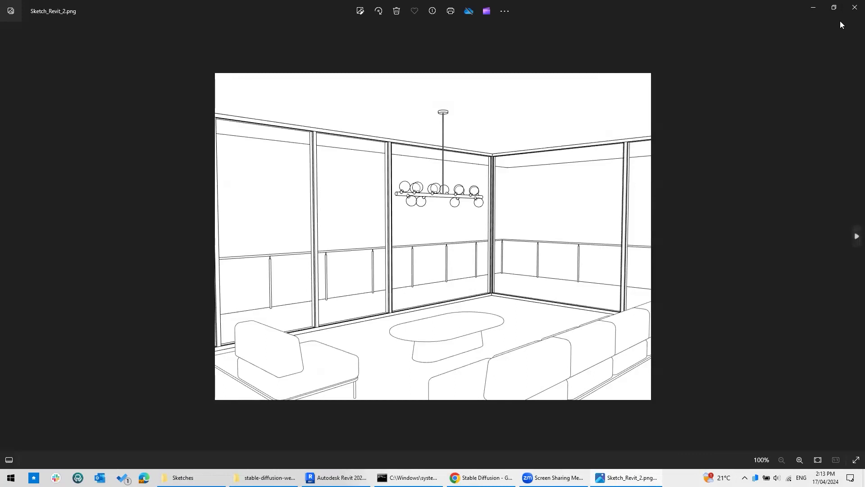
click(855, 7)
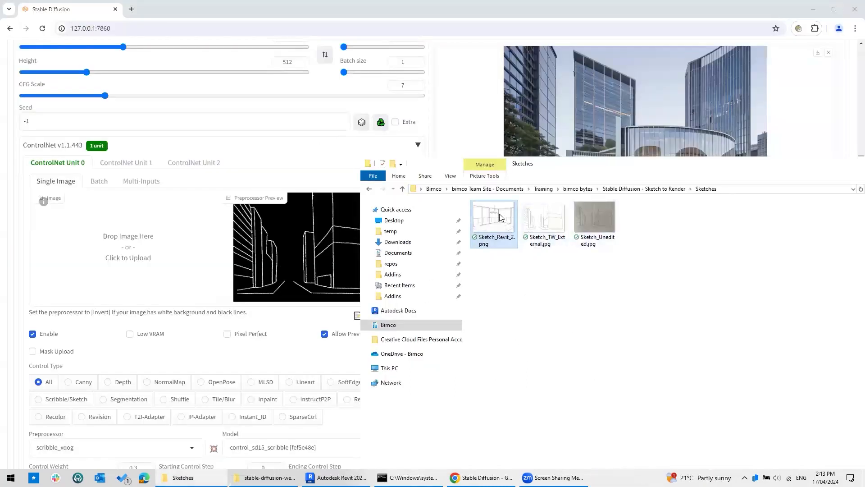
Load Sketch_Revit_2.png into ControlNet and generate its preprocessed line-map preview.
drag(491, 221, 135, 246)
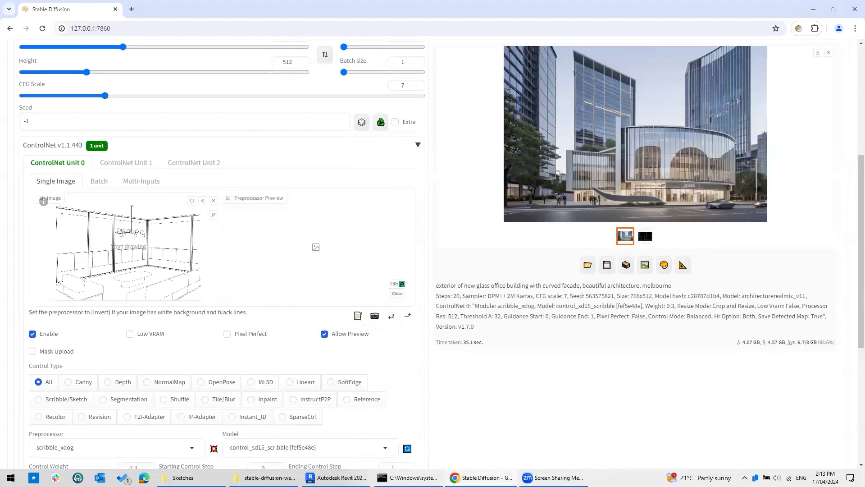
scroll(212, 358, down, 4)
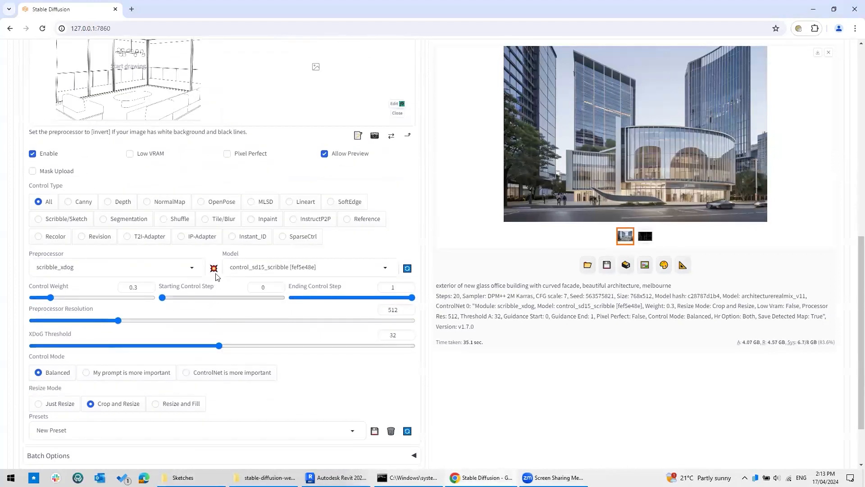
click(214, 269)
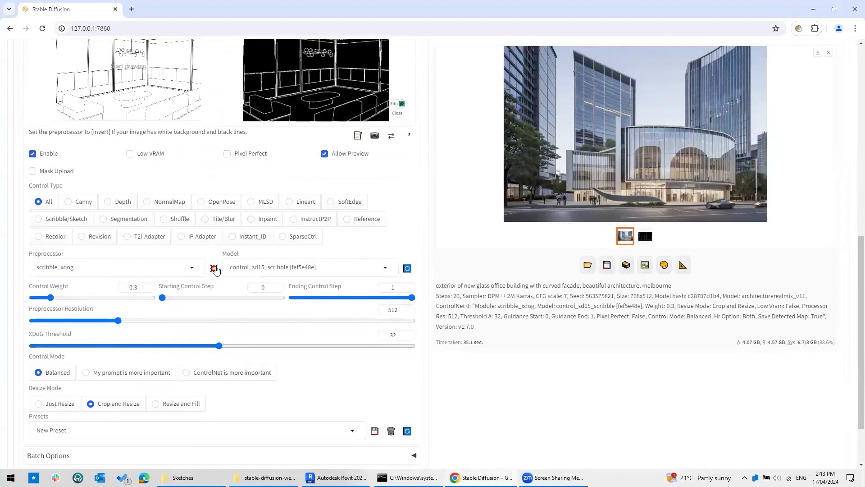
scroll(341, 178, up, 2)
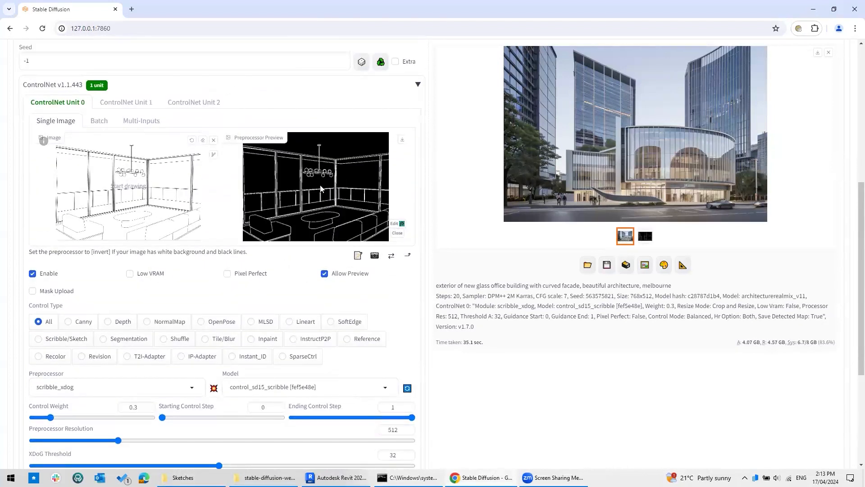
scroll(348, 216, up, 4)
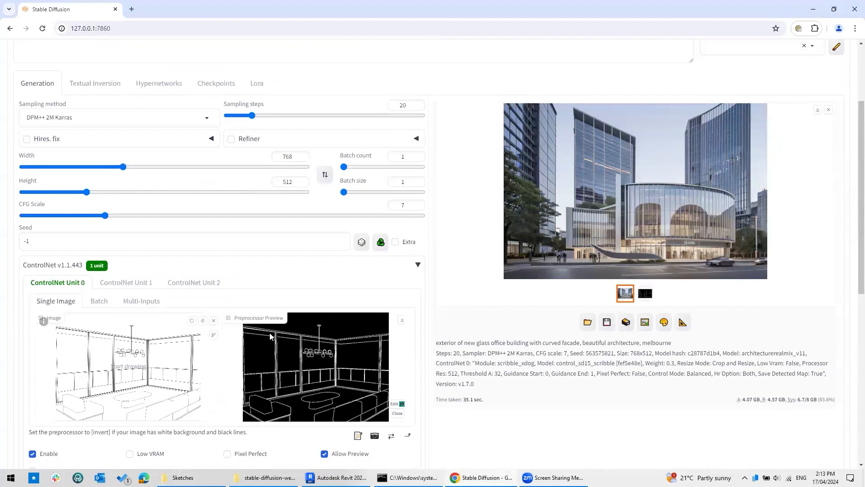
scroll(270, 333, down, 7)
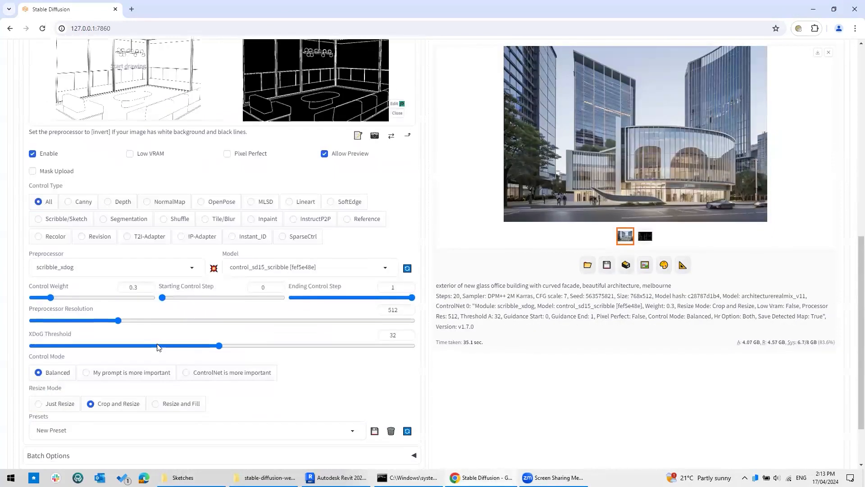
Change the ControlNet Control Weight from 0.3 to 1.
click(126, 288)
drag(126, 289, 123, 289)
double_click(139, 288)
text(1)
click(492, 362)
Change the output width from 768 to 512.
scroll(493, 363, up, 6)
scroll(493, 362, up, 3)
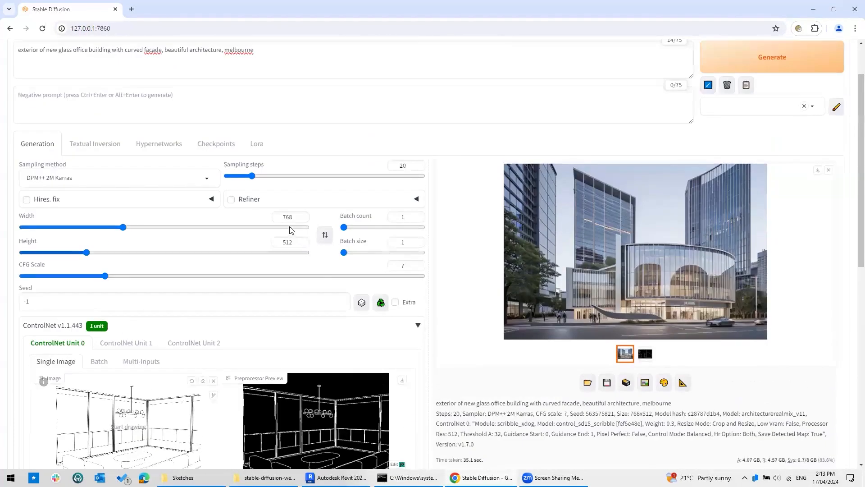
double_click(276, 218)
text(512)
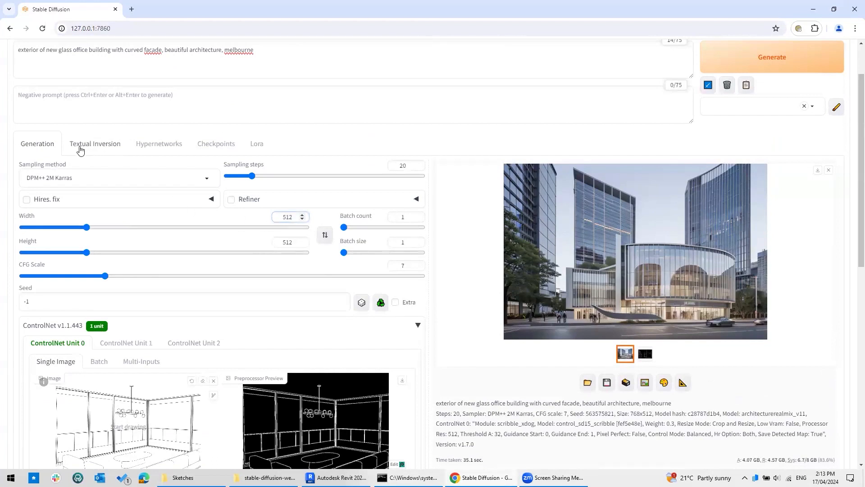
scroll(470, 284, up, 2)
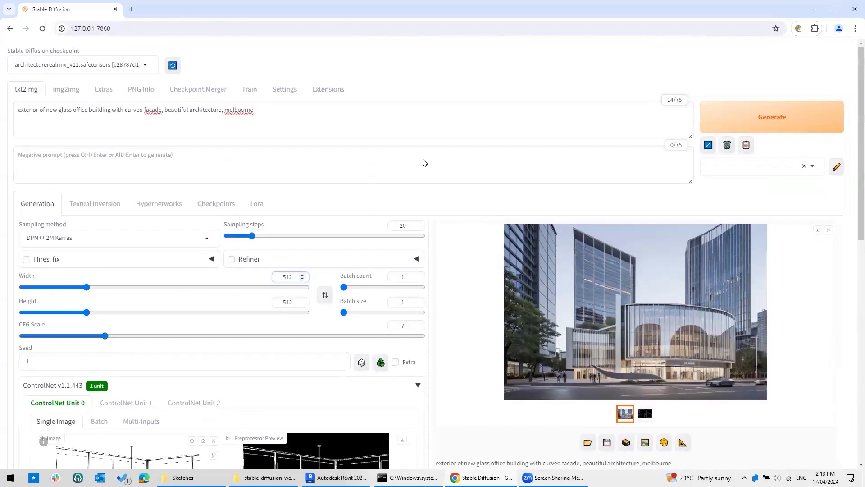
drag(293, 116, 0, 102)
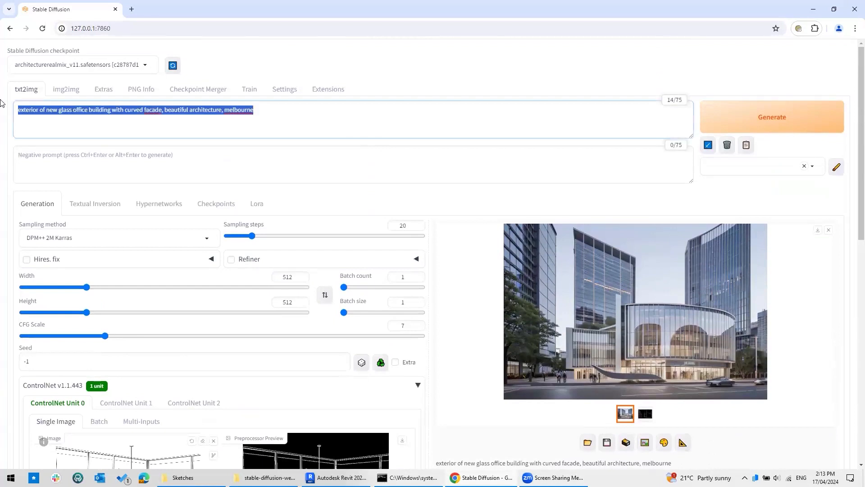
Generate a contemporary apartment with light grey fabric couches, Australian park view and glass balustrade, shown full-size.
text(new )
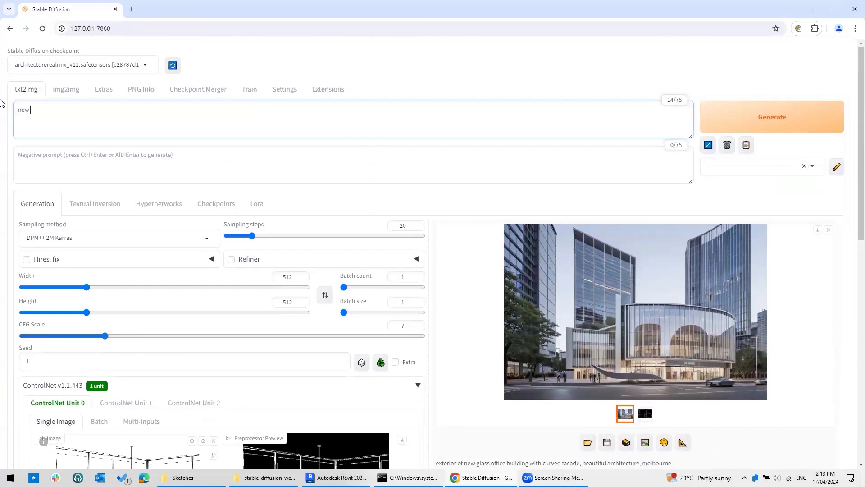
text(apartment with cont)
text(emprary)
text(orary interiors w)
text(ith light grey fa)
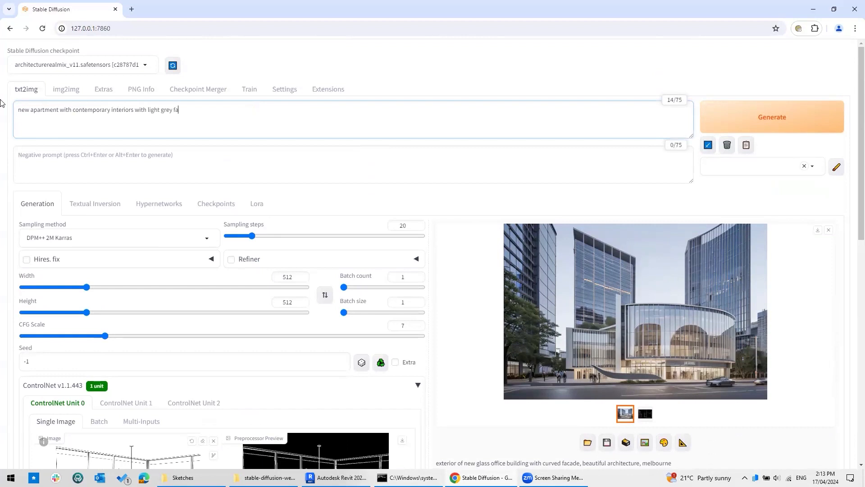
text(bric couches, overlooking a park in australia)
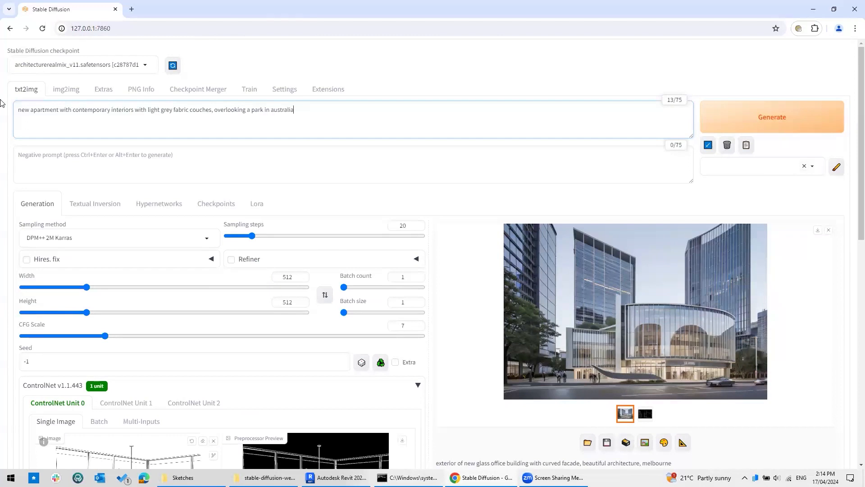
text(, glass balustrade)
click(814, 126)
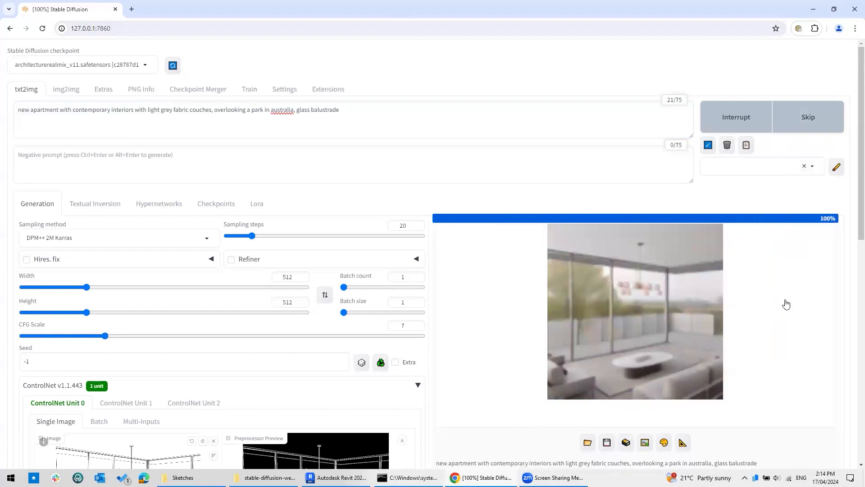
click(668, 290)
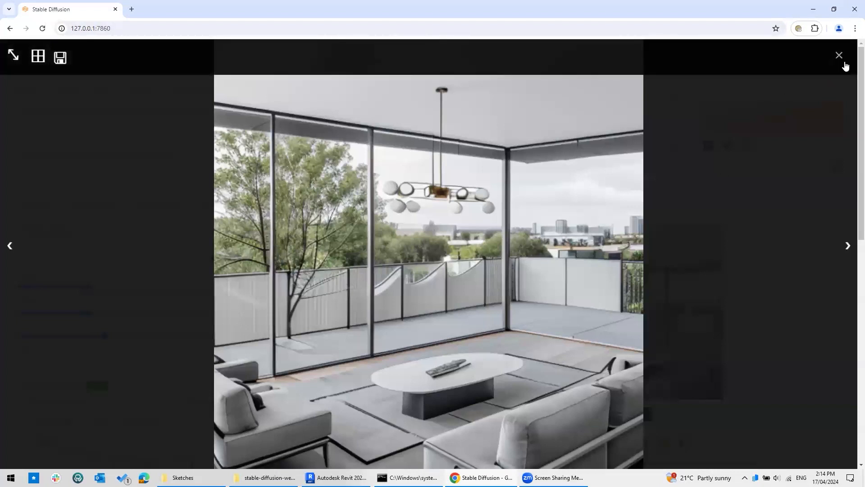
Flip between the grey-couch interior render and its edge map, then close the full-size viewer.
key(Right)
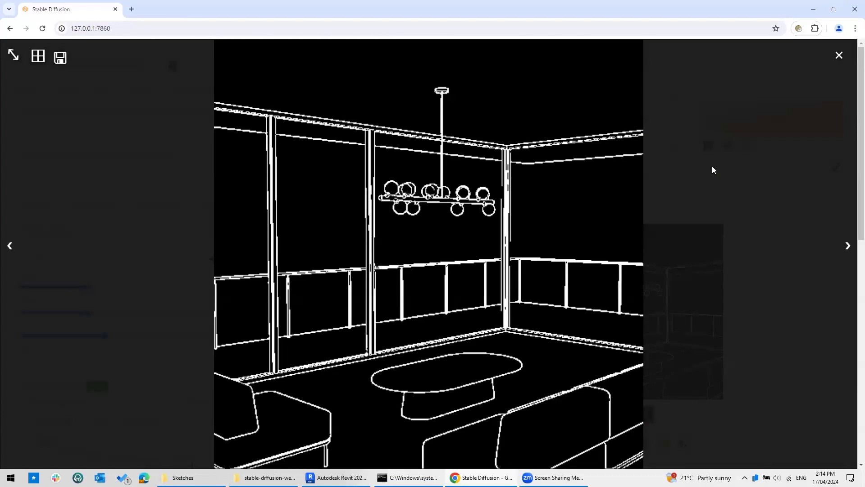
key(Left)
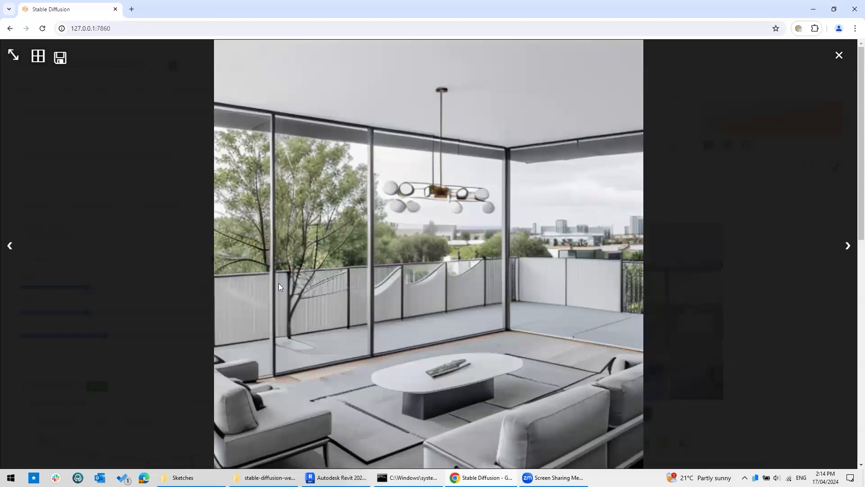
key(ctrl)
key(ctrl)
key(ctrl)
key(ctrl)
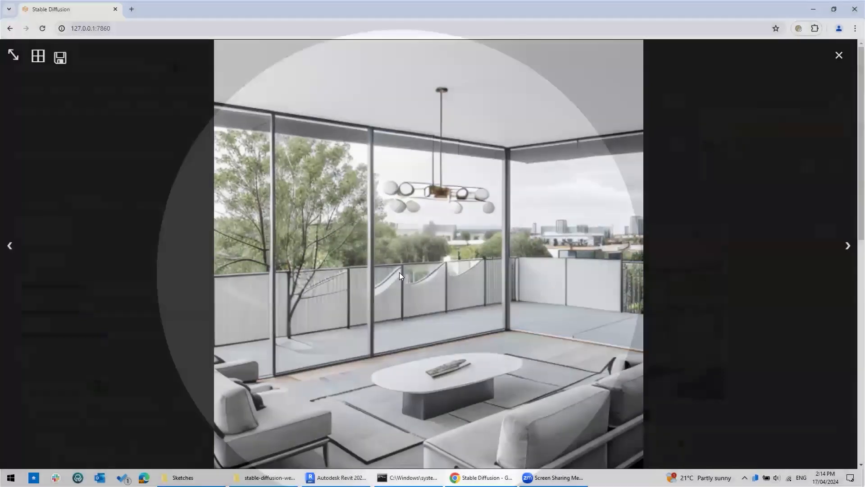
scroll(592, 295, down, 3)
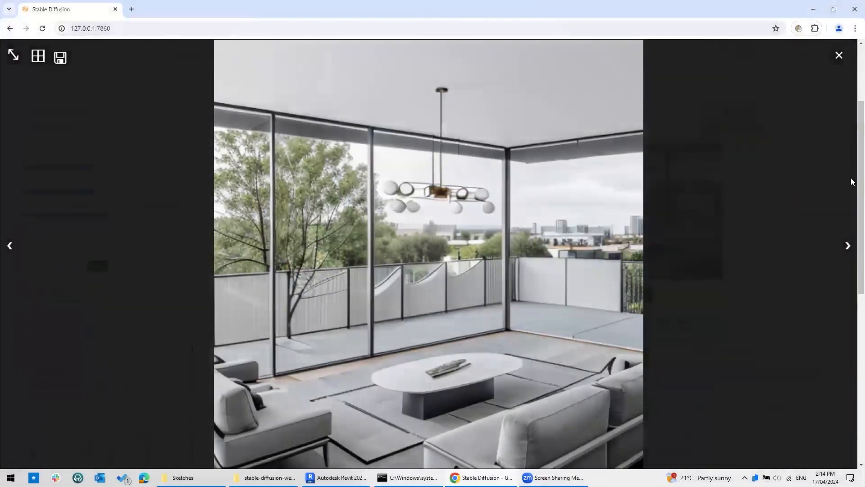
click(840, 56)
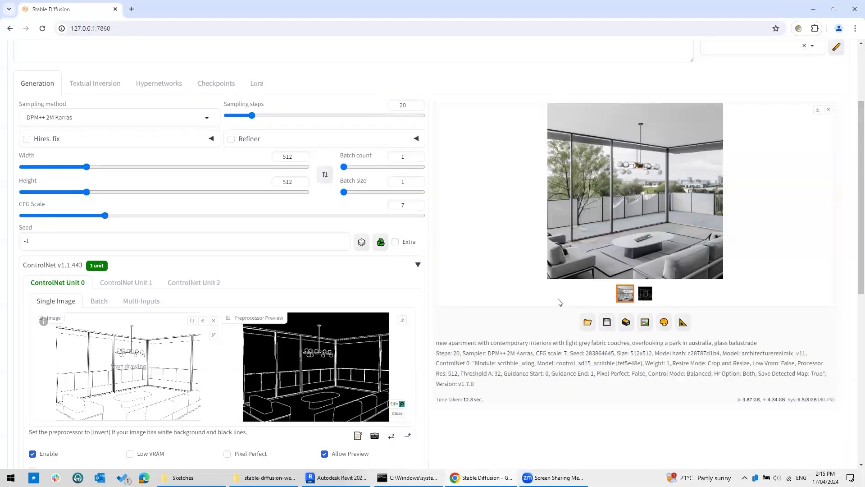
Enter 'buildings, skyscrapers, apartments' as the negative prompt.
scroll(621, 280, up, 3)
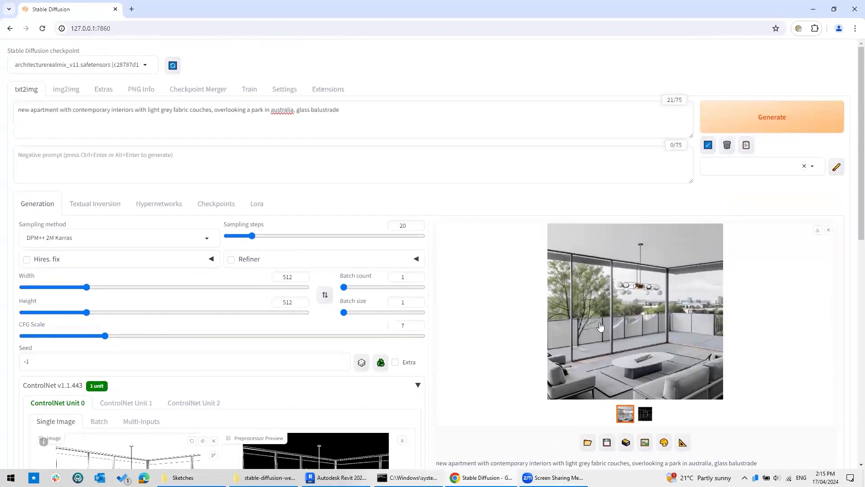
click(609, 303)
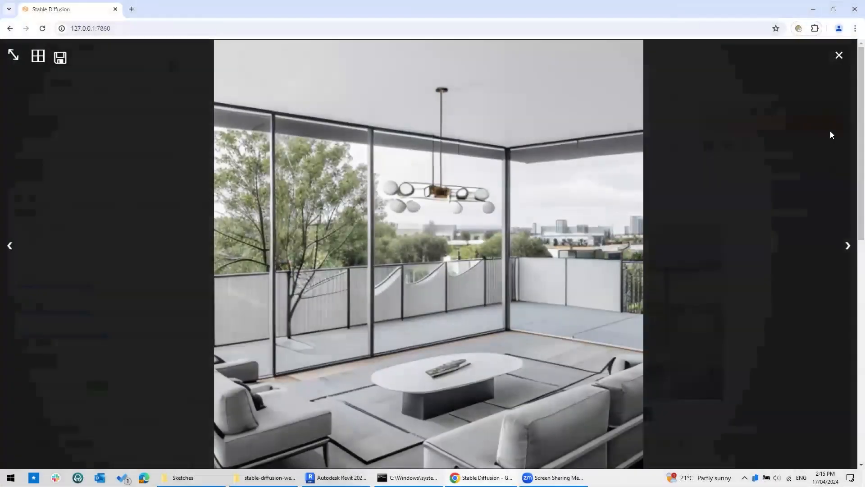
click(839, 55)
click(178, 154)
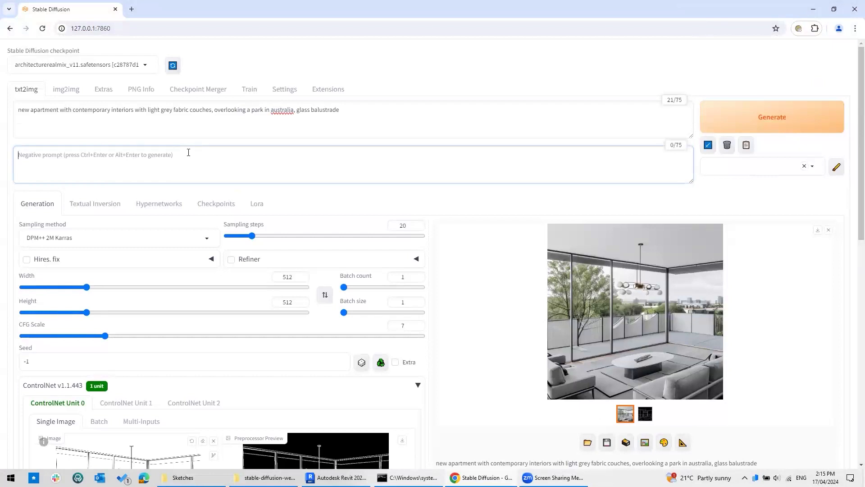
text(buildings)
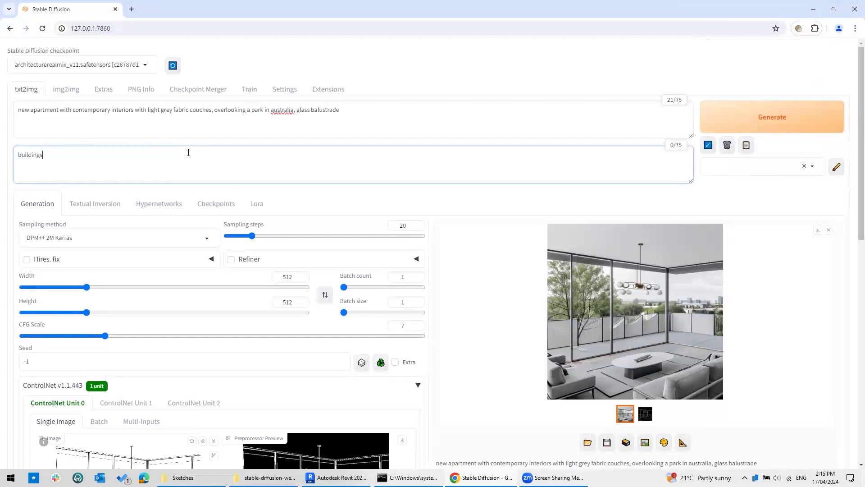
text(, skyscrapers, apartments)
Regenerate with negative prompt 'buildings, skyscrapers, apartments' and view the parkland render full-size.
click(759, 127)
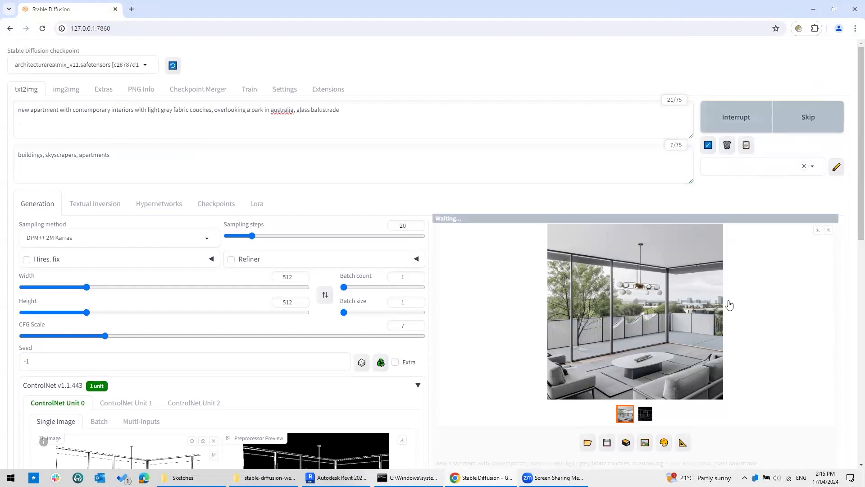
scroll(781, 288, down, 1)
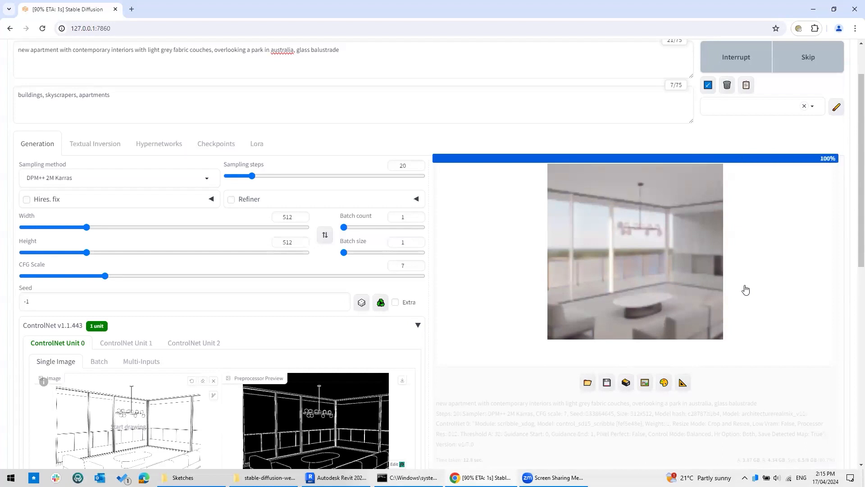
click(645, 255)
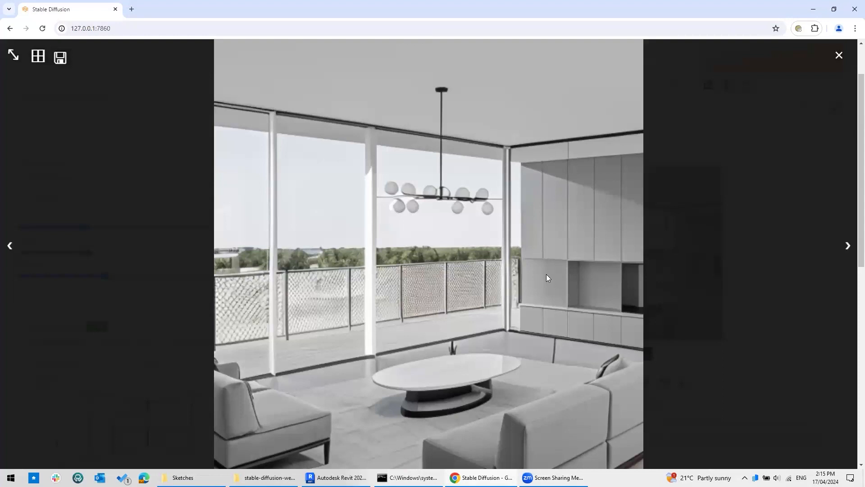
key(Right)
key(Left)
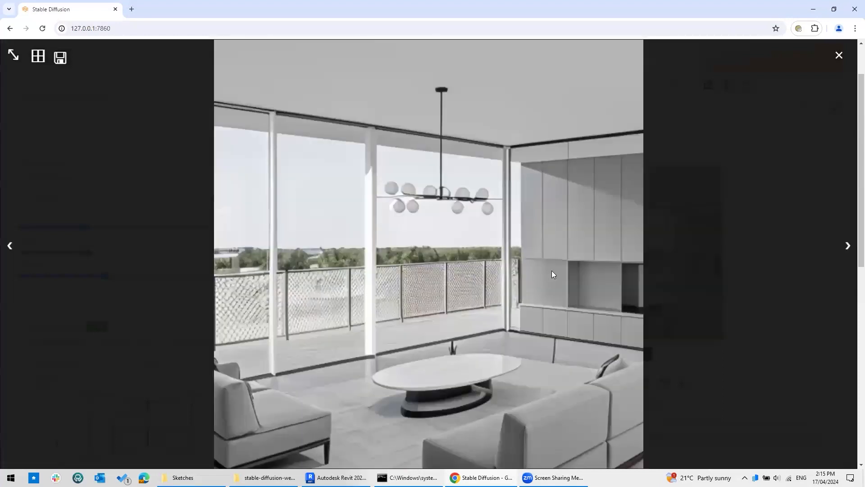
key(Right)
key(Left)
key(Right)
key(Left)
key(Right)
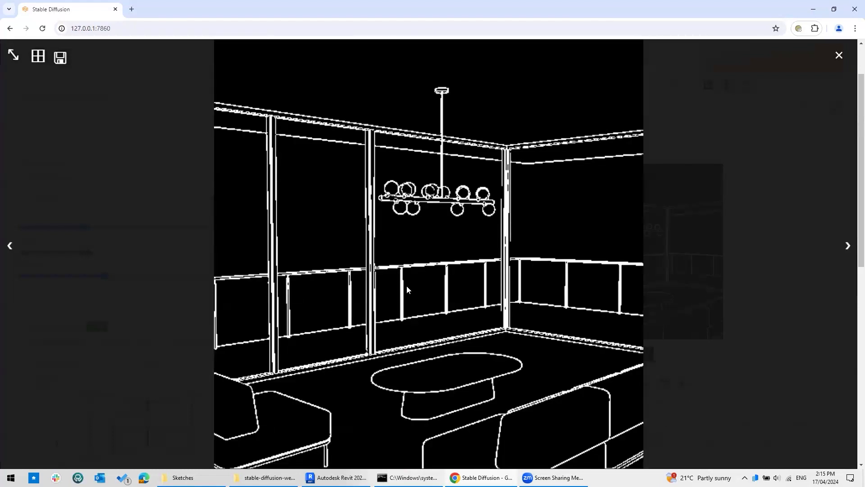
key(Left)
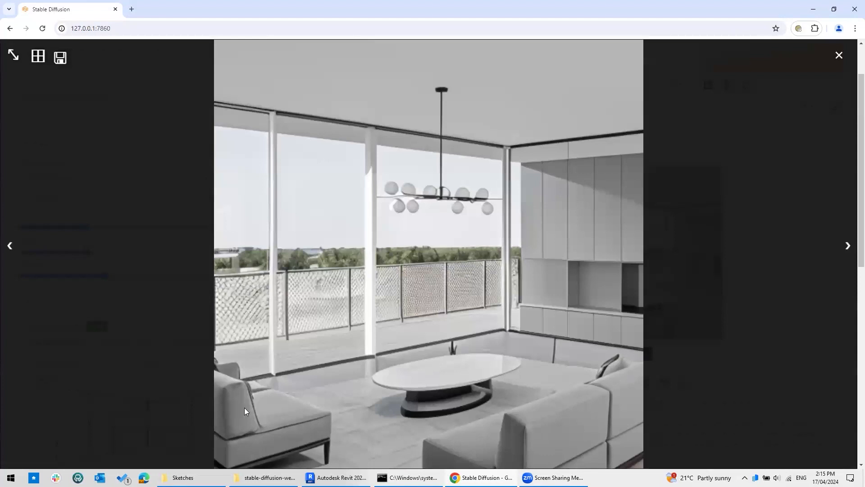
key(Right)
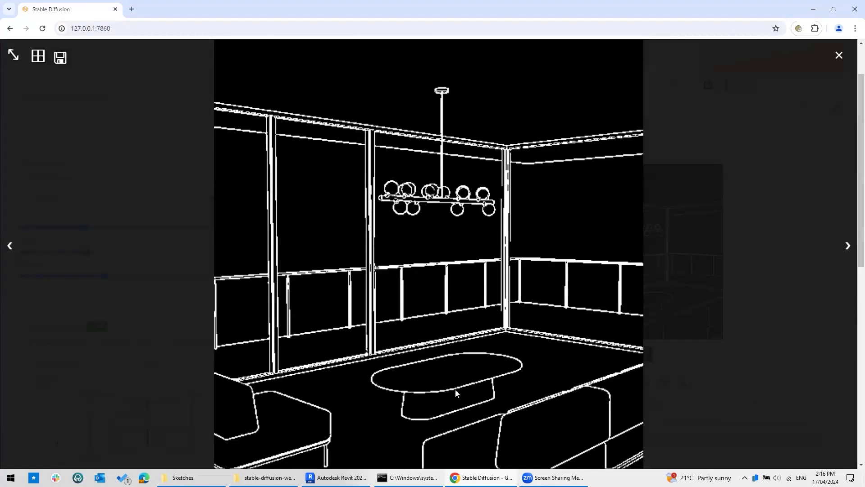
key(Left)
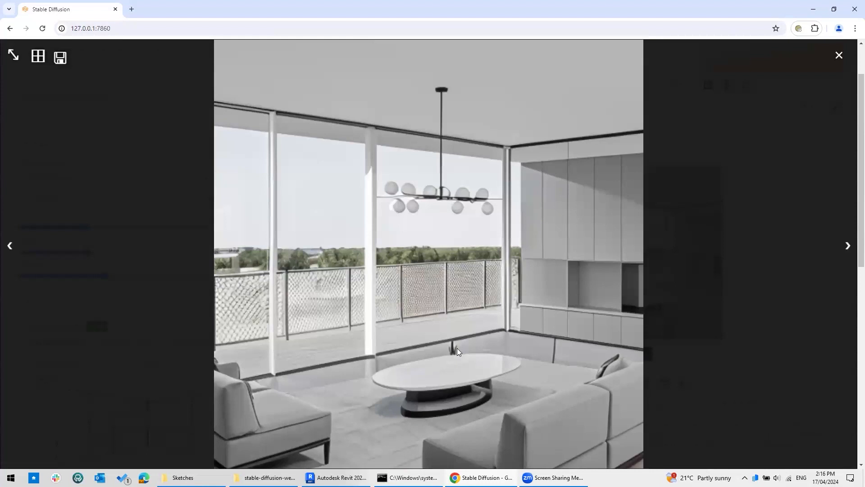
key(Right)
key(Left)
click(840, 57)
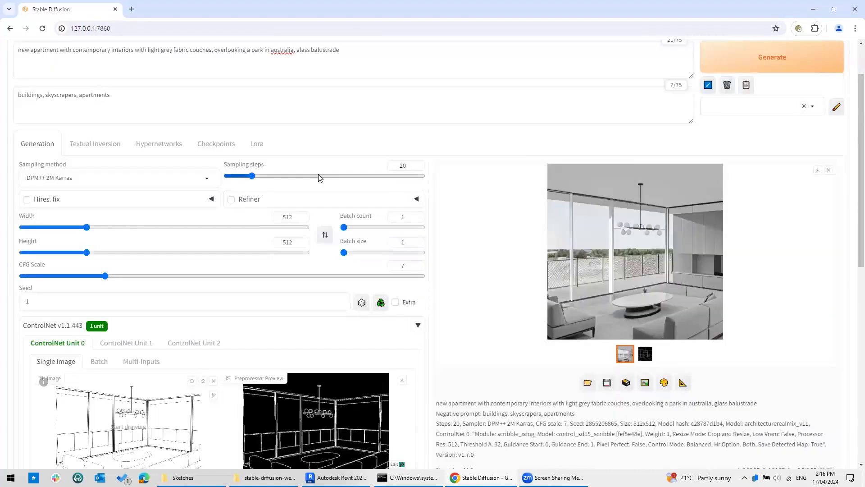
Append ', joinery, cabinetry, shelves, storage' to the negative prompt, correcting the spelling of cabinetry.
click(208, 108)
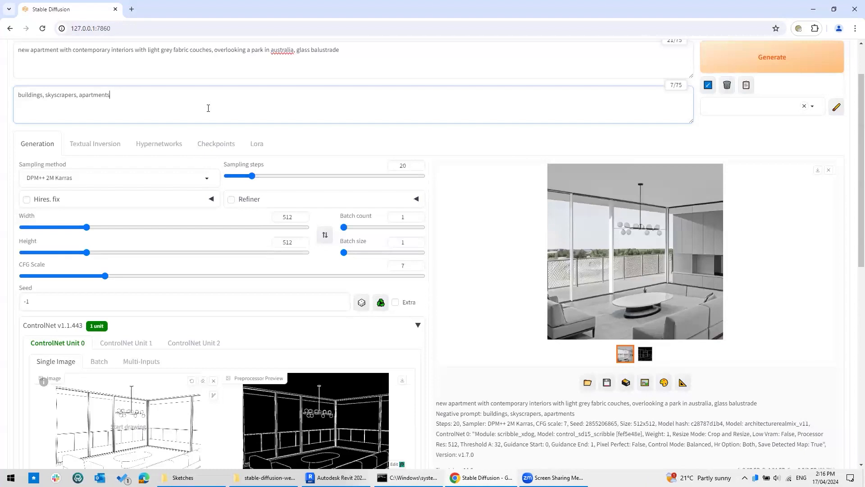
text(, joinery, cabine)
text(,)
right_click(150, 94)
click(179, 97)
text(shelves, storage)
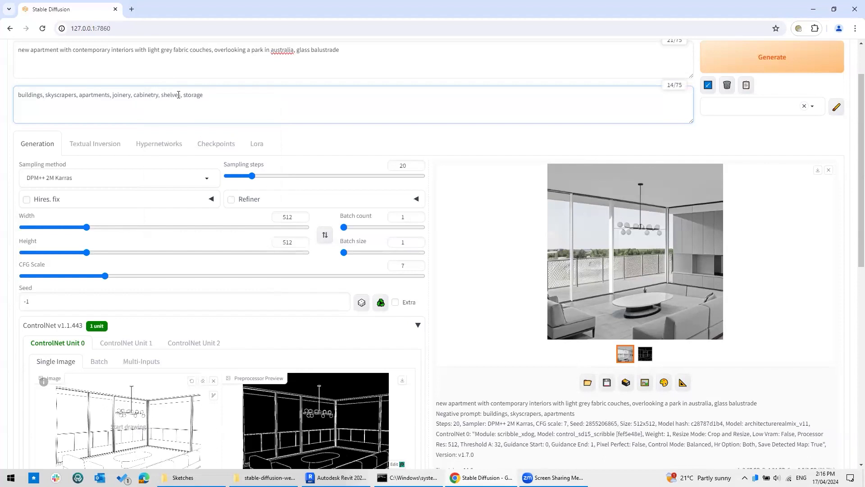
Start a render, skip it, and generate again with the extended negative prompt.
click(782, 70)
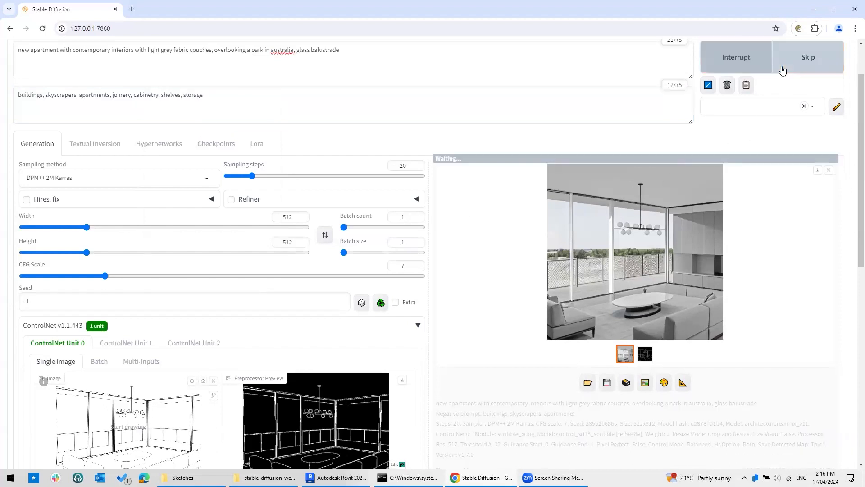
click(782, 71)
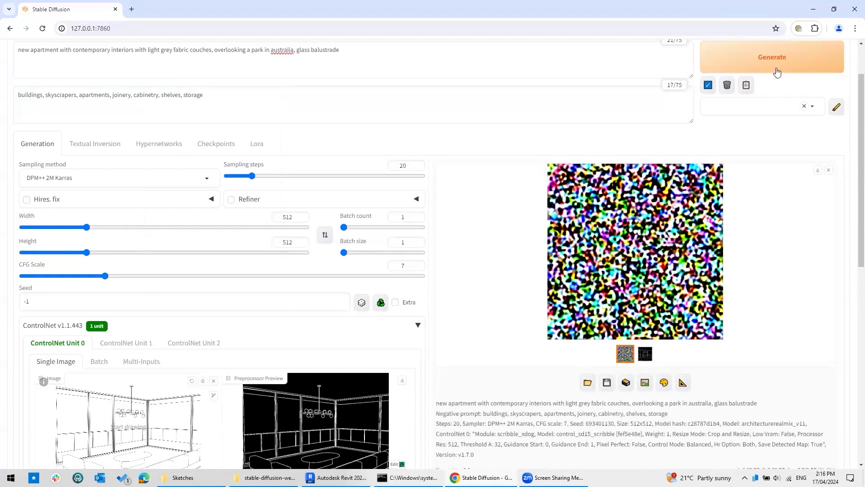
click(773, 59)
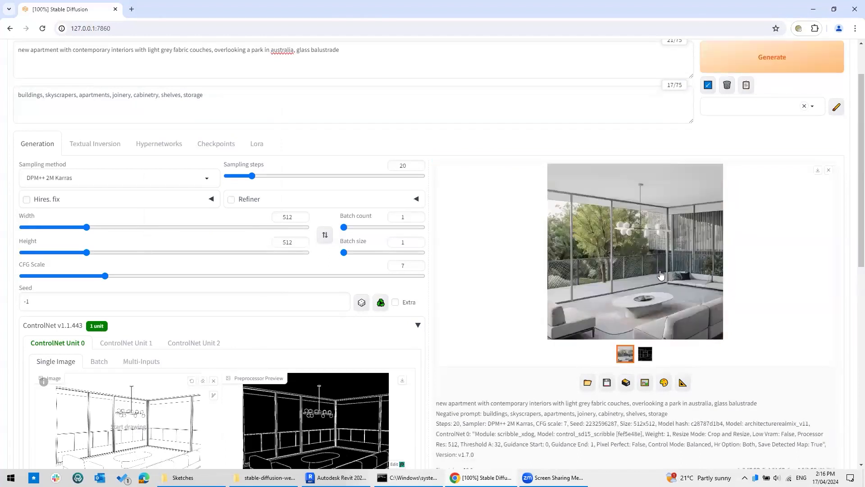
Inspect the tree-view render full-size, then render another interior variation.
click(662, 269)
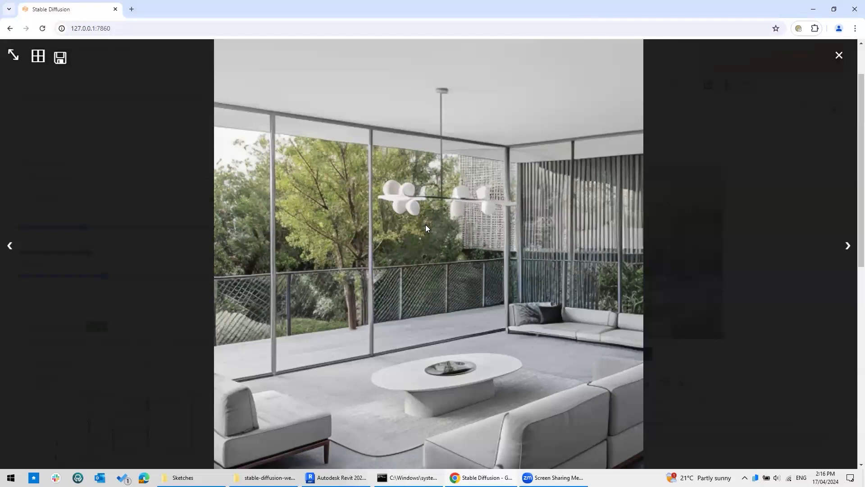
click(841, 56)
click(787, 65)
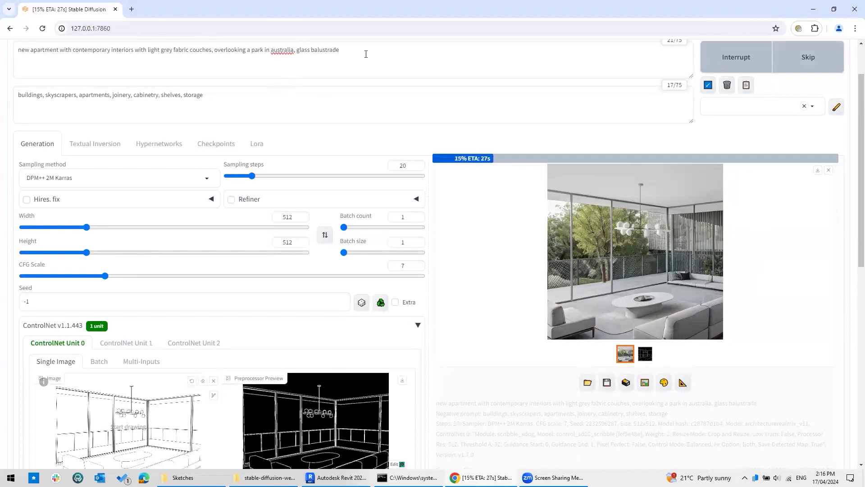
Return to the top of the page and select the whole positive prompt text.
scroll(233, 308, down, 5)
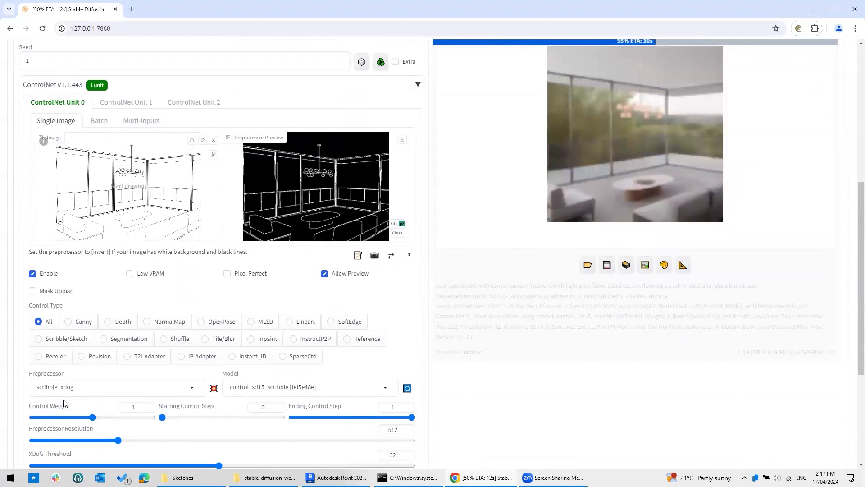
scroll(83, 403, up, 5)
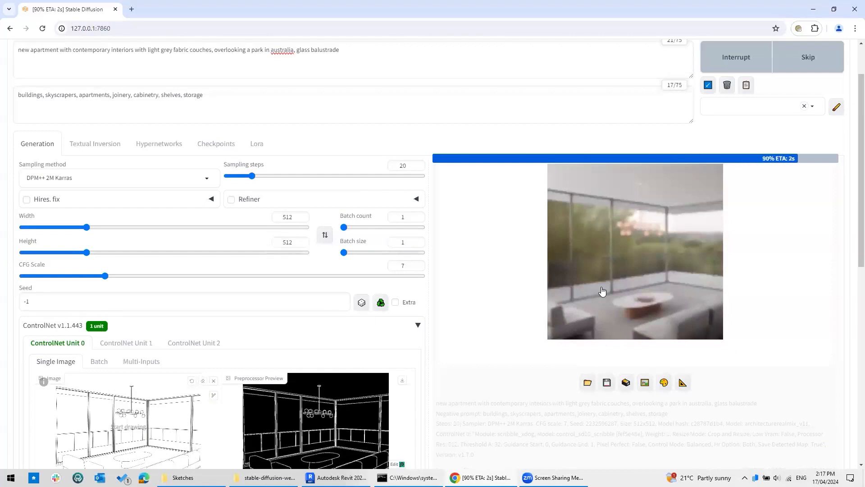
scroll(602, 292, up, 2)
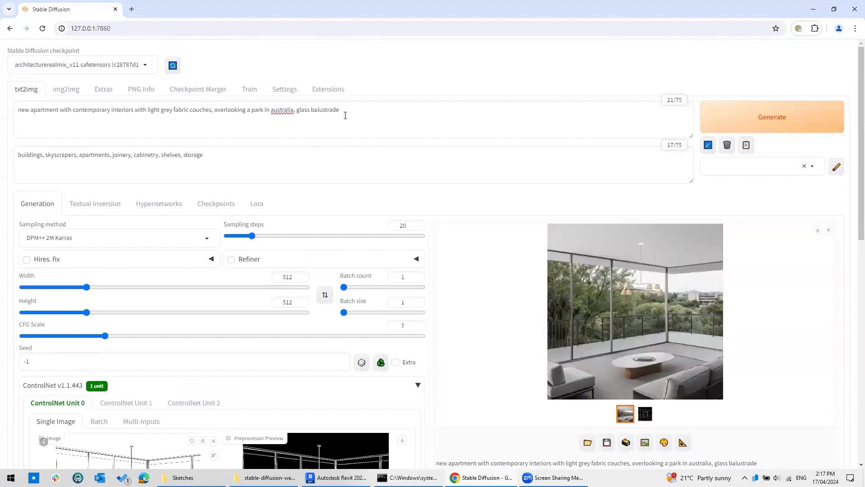
drag(363, 110, 8, 110)
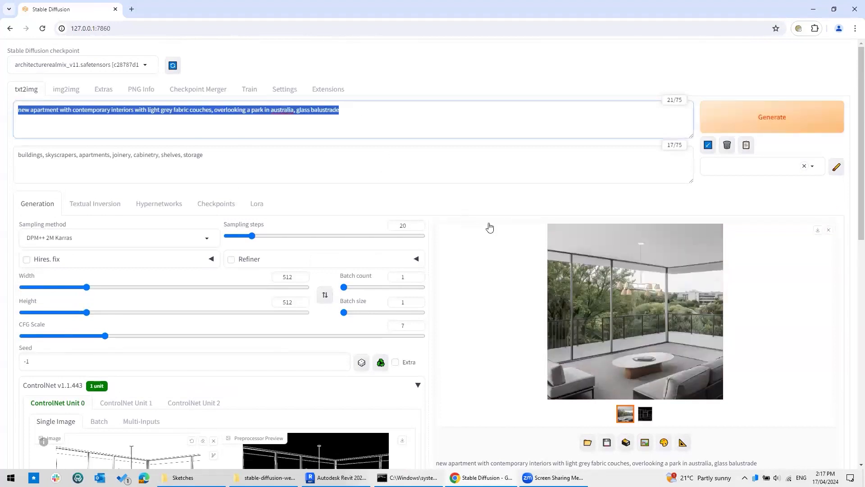
click(503, 208)
click(619, 267)
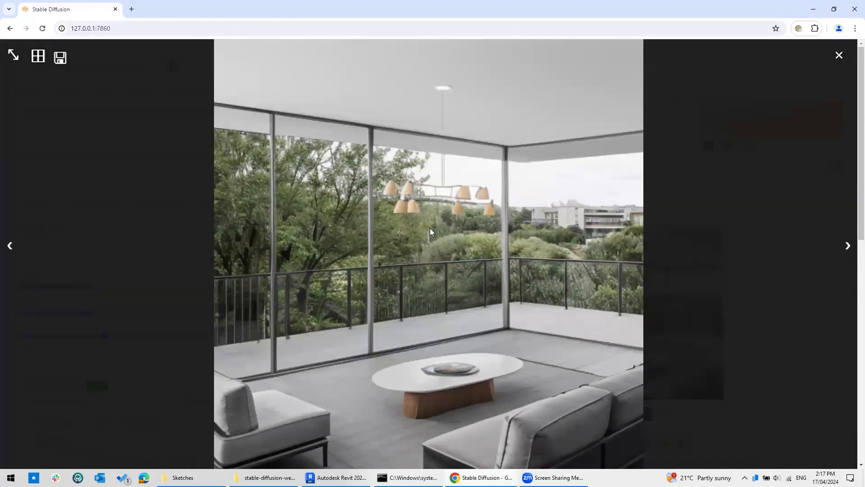
key(Right)
key(Left)
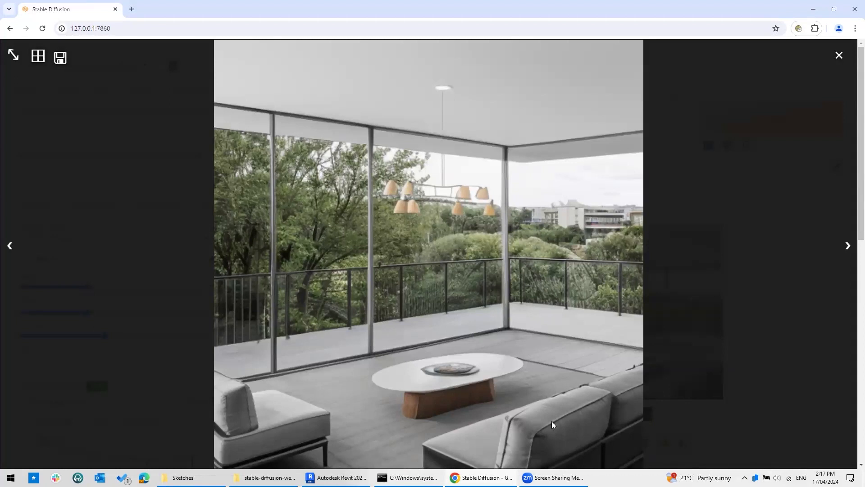
click(840, 56)
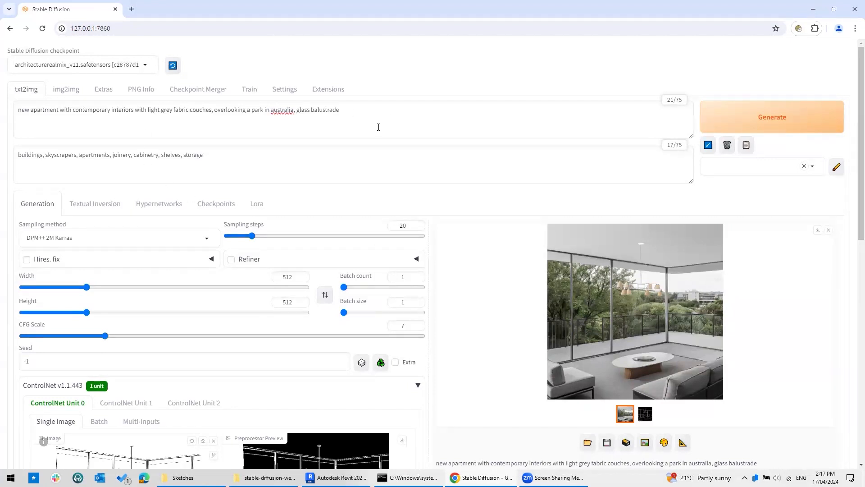
Set the width to 768 and the ControlNet control weight to 1.55.
double_click(294, 275)
text(768)
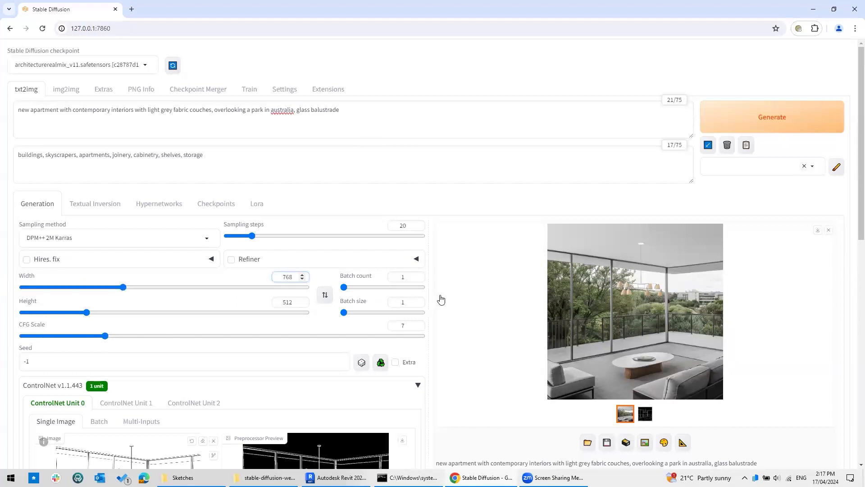
scroll(473, 294, down, 8)
double_click(128, 347)
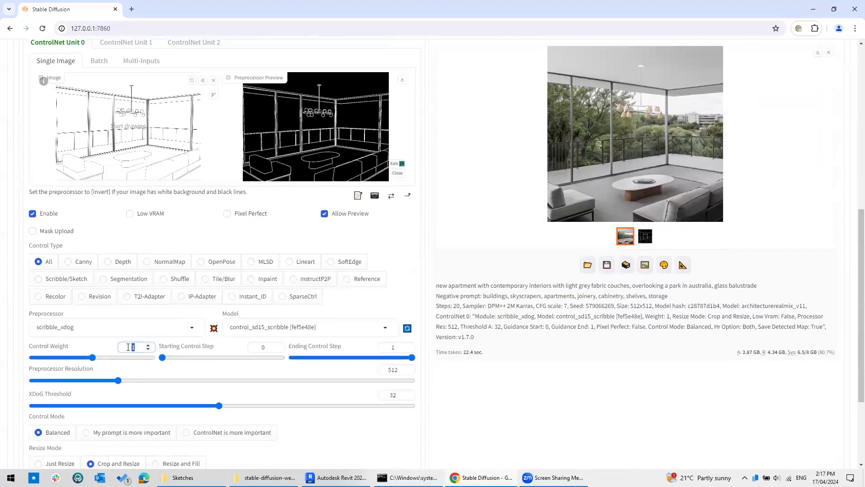
text(1.55)
scroll(326, 275, up, 5)
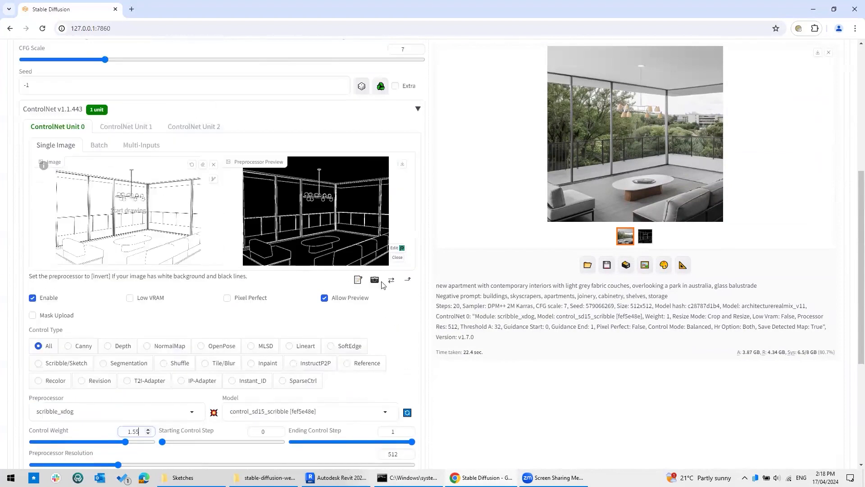
drag(40, 241, 4, 243)
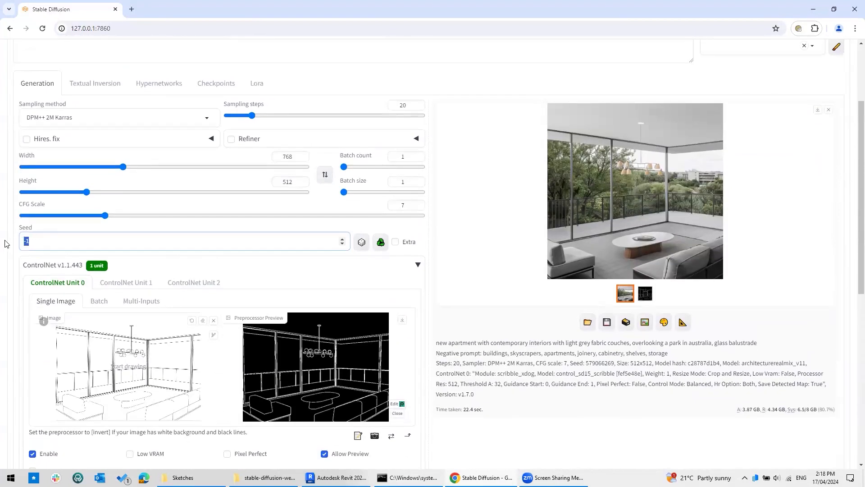
text(2399535839)
scroll(405, 377, up, 3)
triple_click(254, 169)
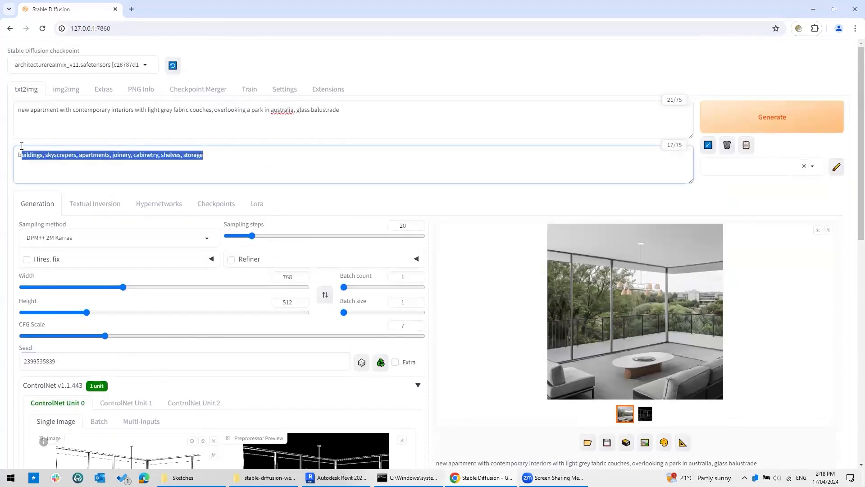
Clear the negative prompt and rewrite the prompt as a luxury corner apartment overlooking a beach.
key(BackSpace)
drag(381, 124, 1, 112)
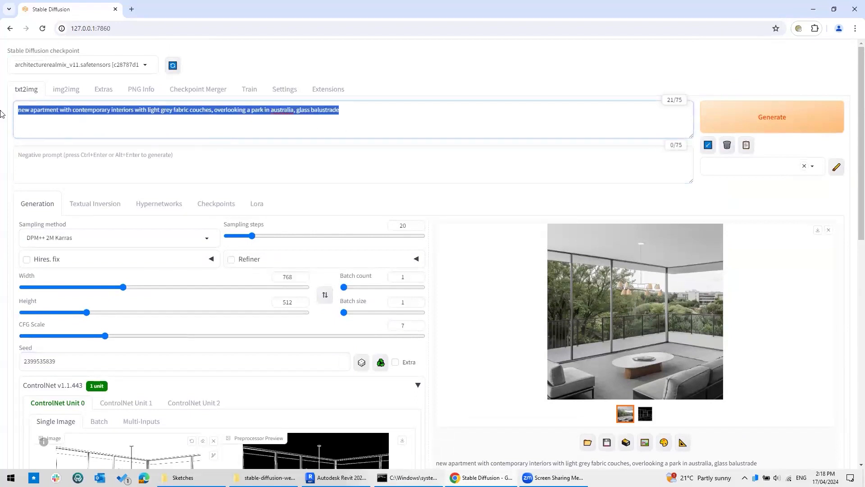
text(interior)
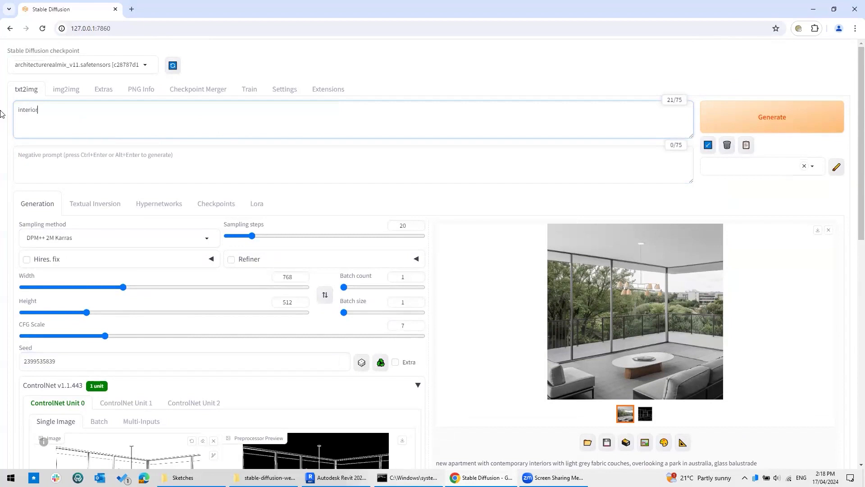
text( of new luxury corner apartment with bal)
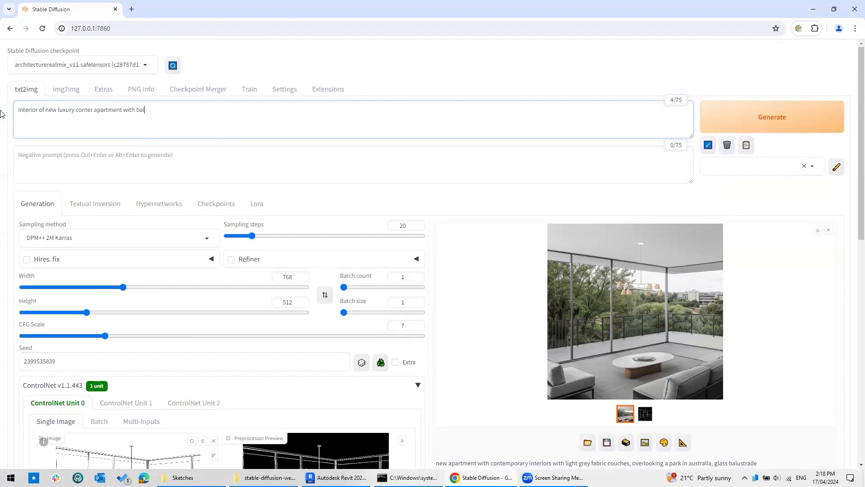
text(cony with glass balustrade, unobstructed panoramic vie ov)
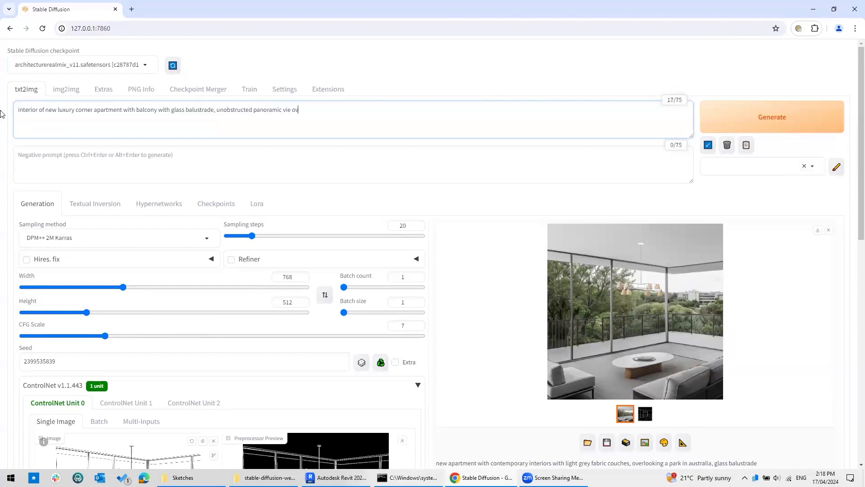
key(BackSpace)
text(w overlooking a beach, a australia,  glass)
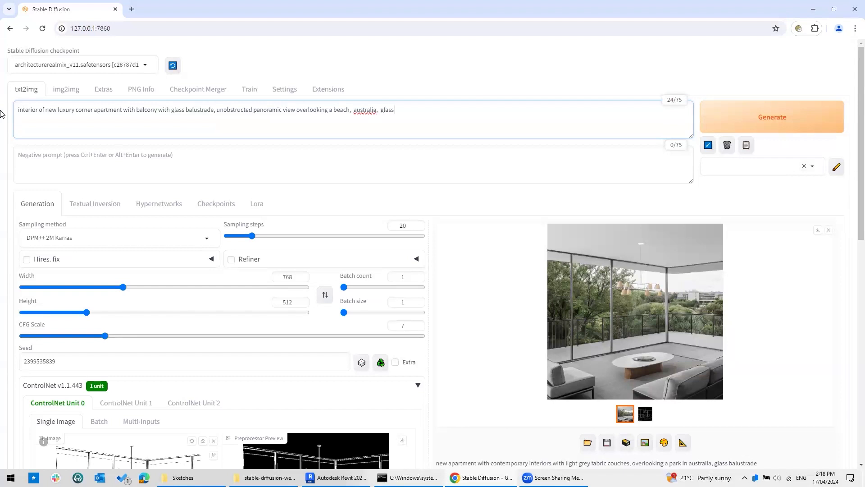
text( light pendant)
Set the negative prompt to 'reflections on glass, neighbours, building'.
click(63, 151)
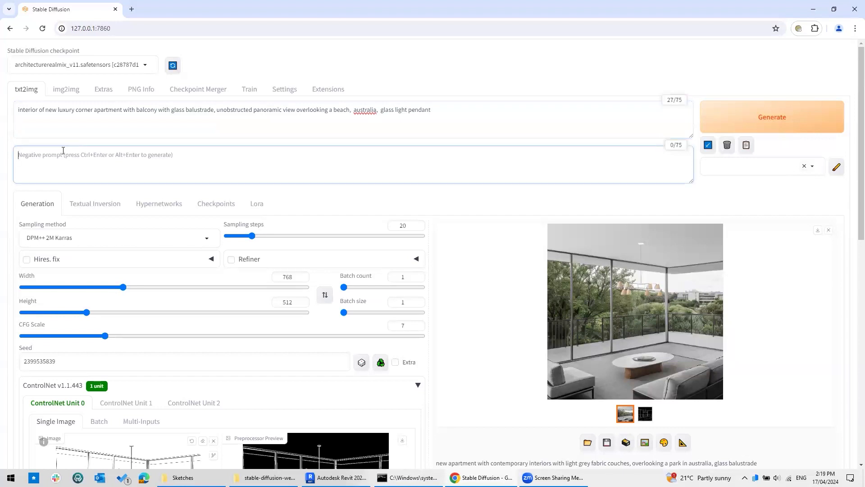
text(re)
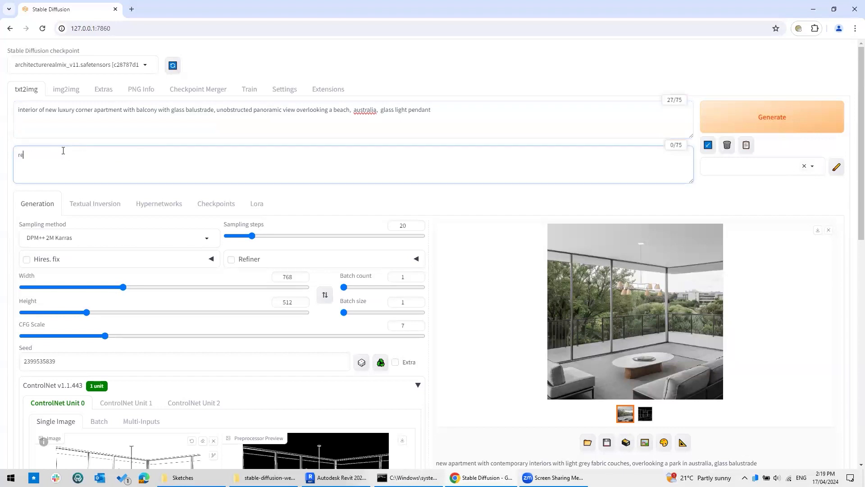
text(flections on glass, neighbours, building)
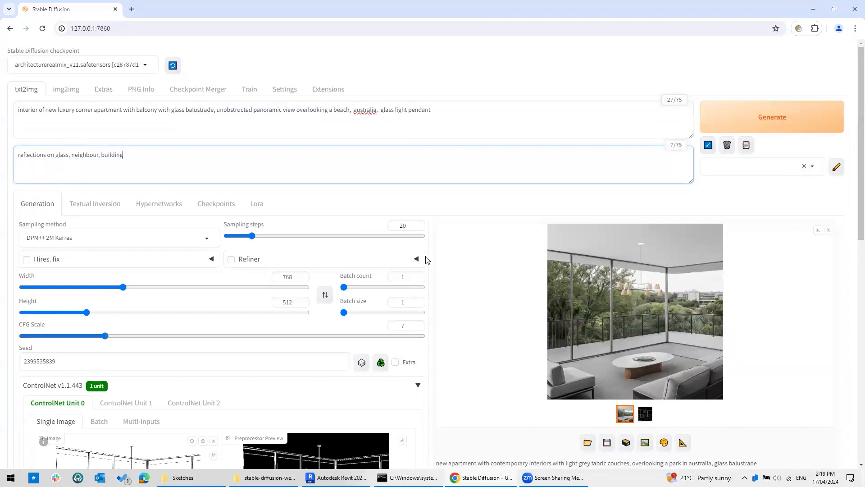
scroll(509, 235, down, 5)
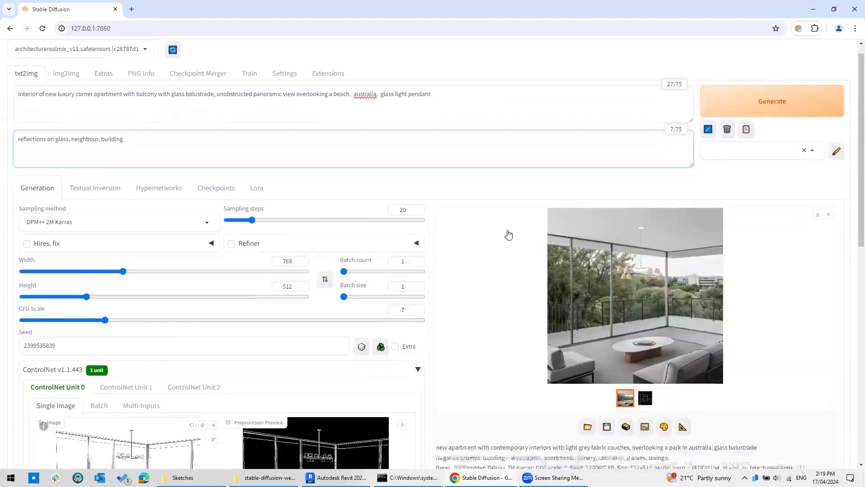
Generate the 768×512 beach-view apartment interior and open it full screen.
scroll(509, 236, down, 4)
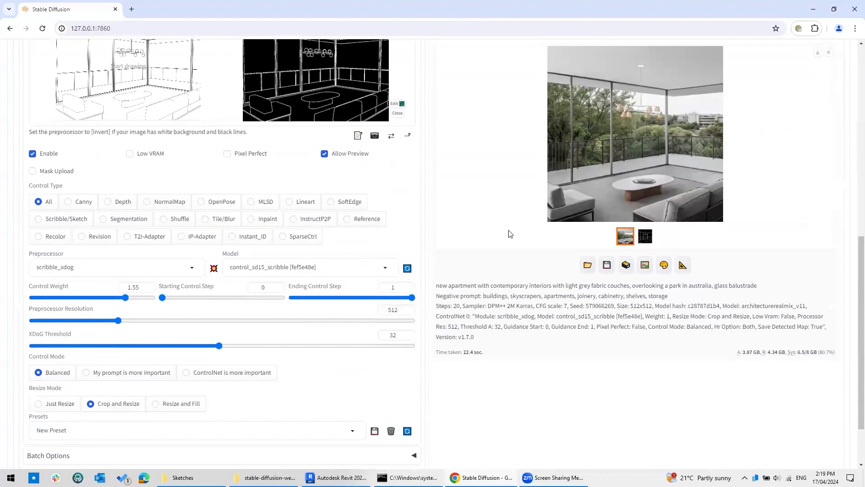
scroll(517, 237, up, 7)
scroll(518, 237, up, 3)
click(760, 129)
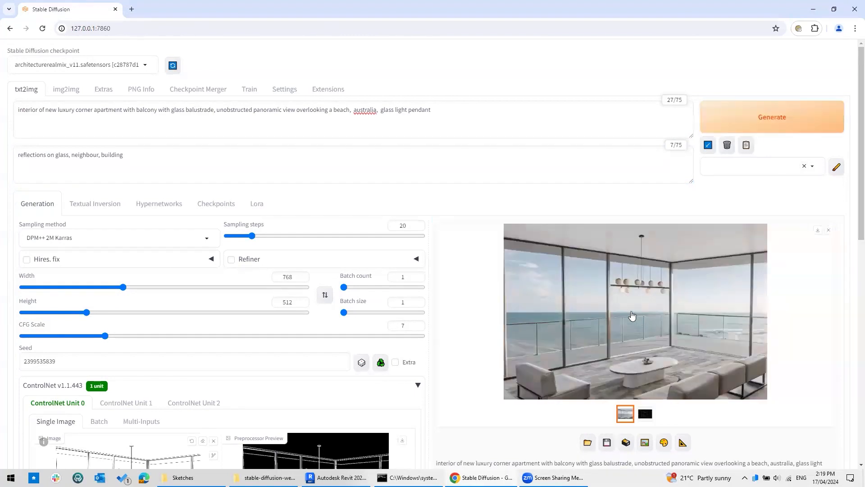
click(631, 315)
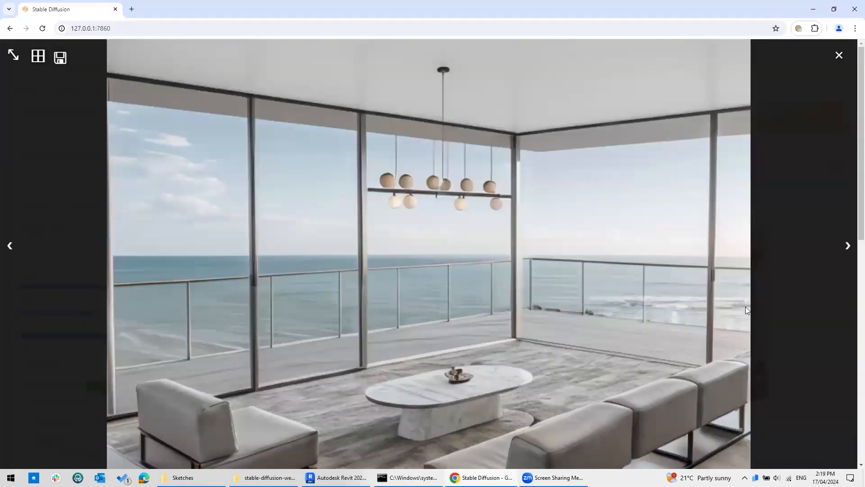